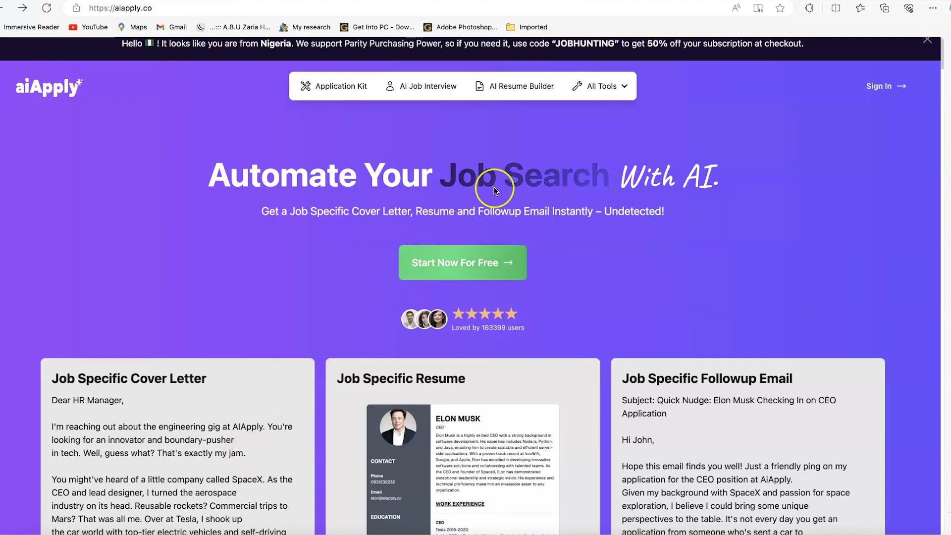
Browse the AiApply landing page, scrolling down through its content.
click(500, 212)
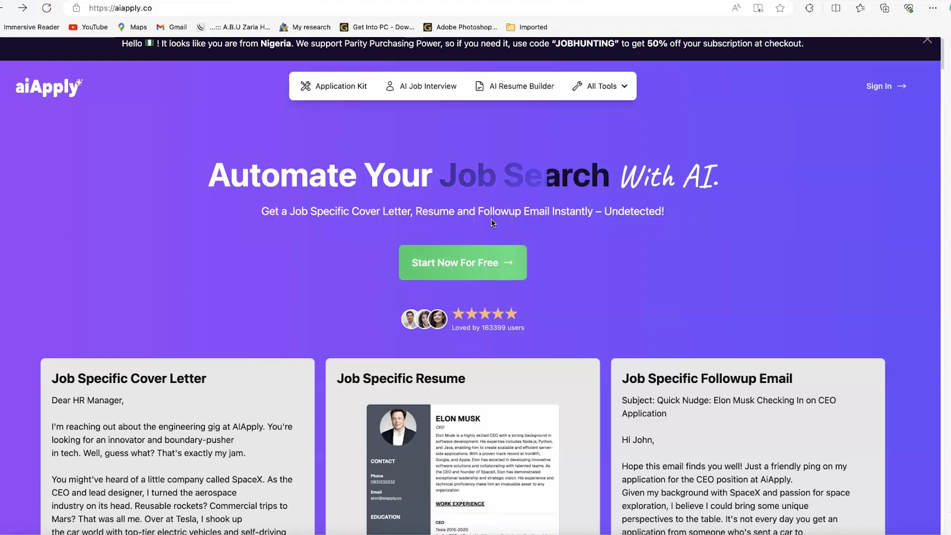
click(430, 219)
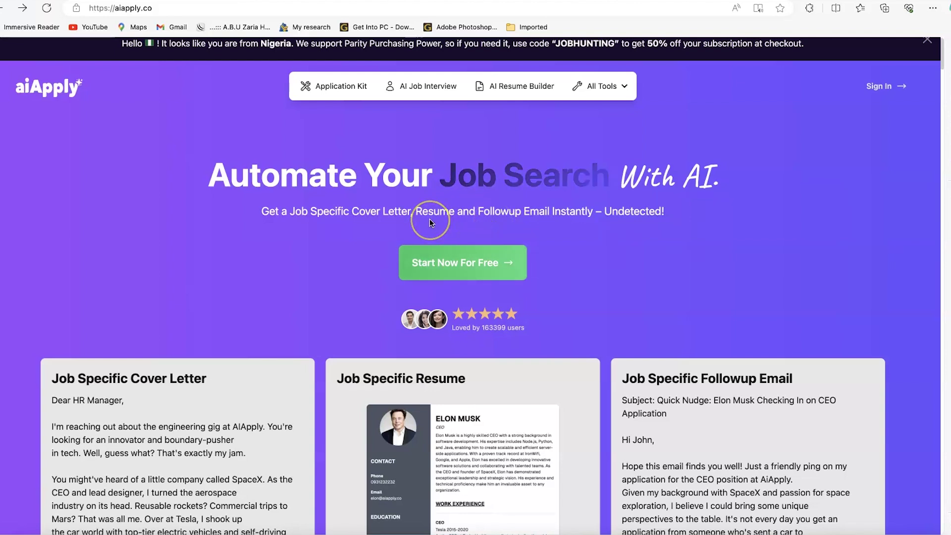
drag(342, 232, 299, 231)
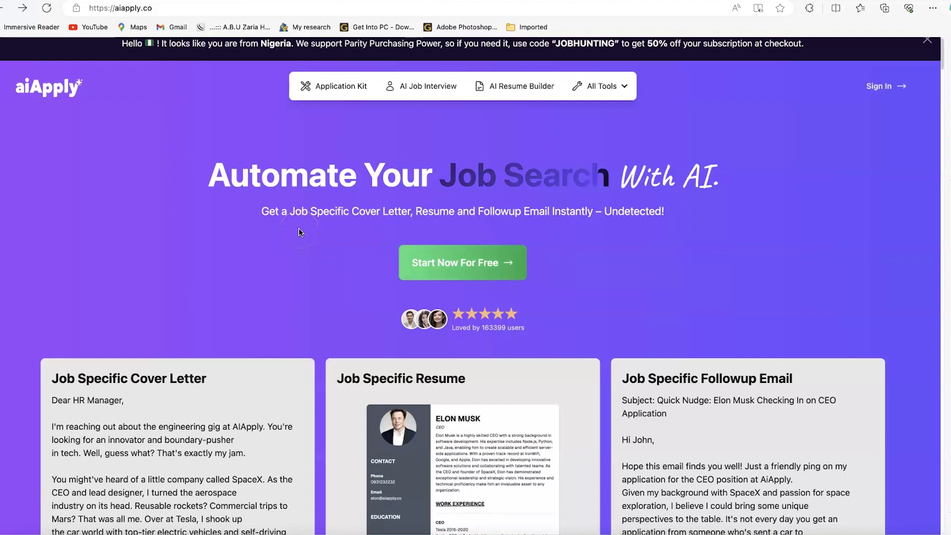
click(319, 227)
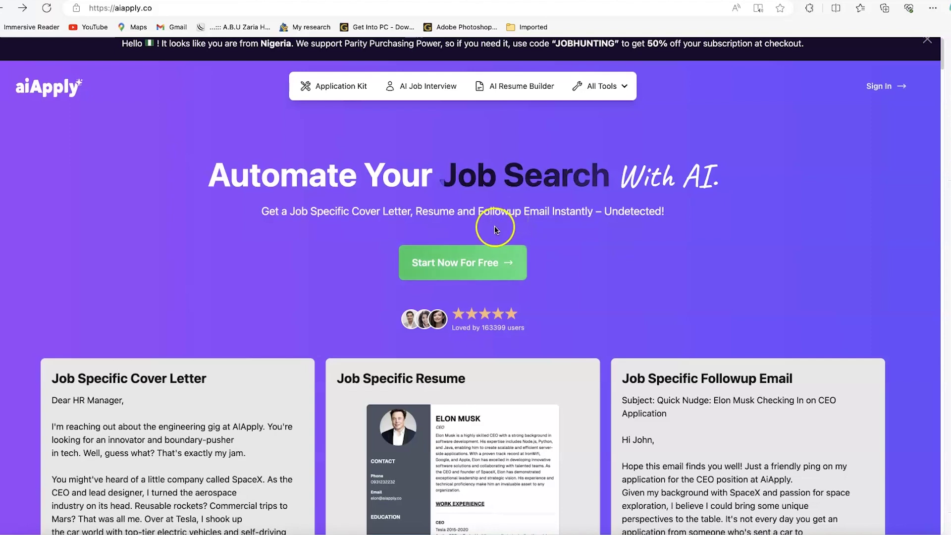
scroll(411, 228, down, 4)
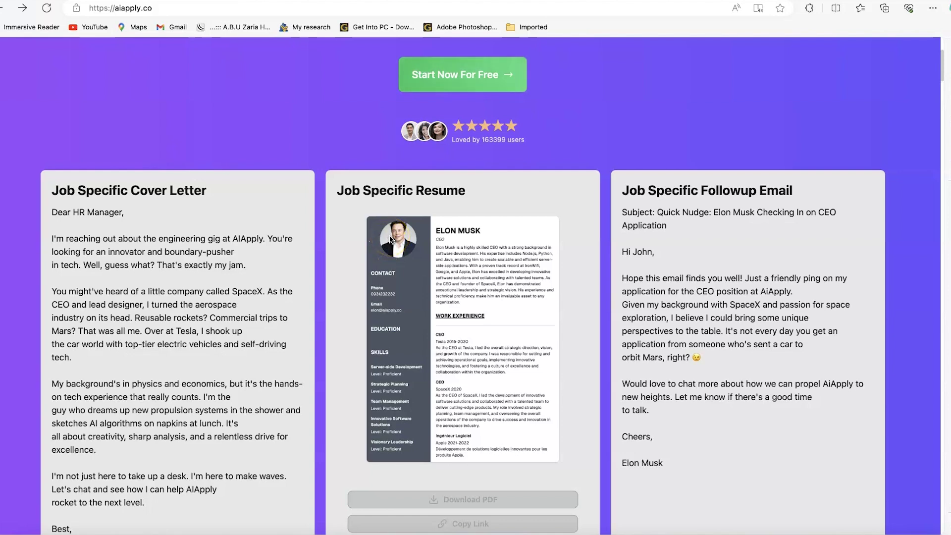
scroll(393, 270, down, 2)
scroll(396, 296, down, 1)
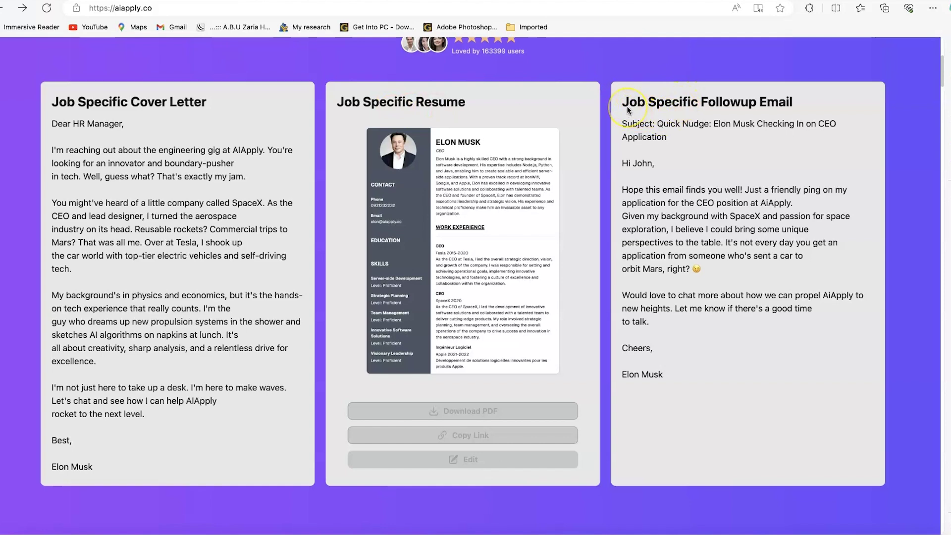
scroll(405, 257, down, 13)
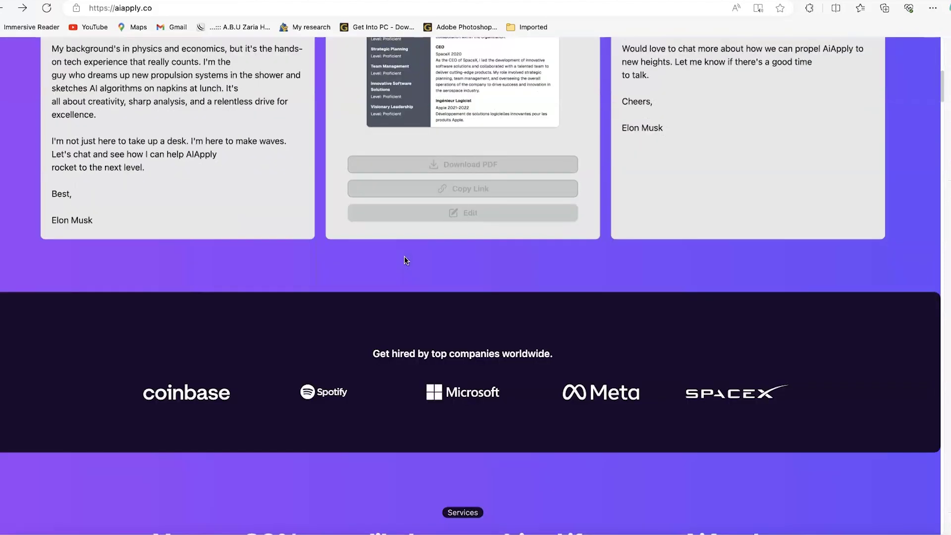
click(549, 279)
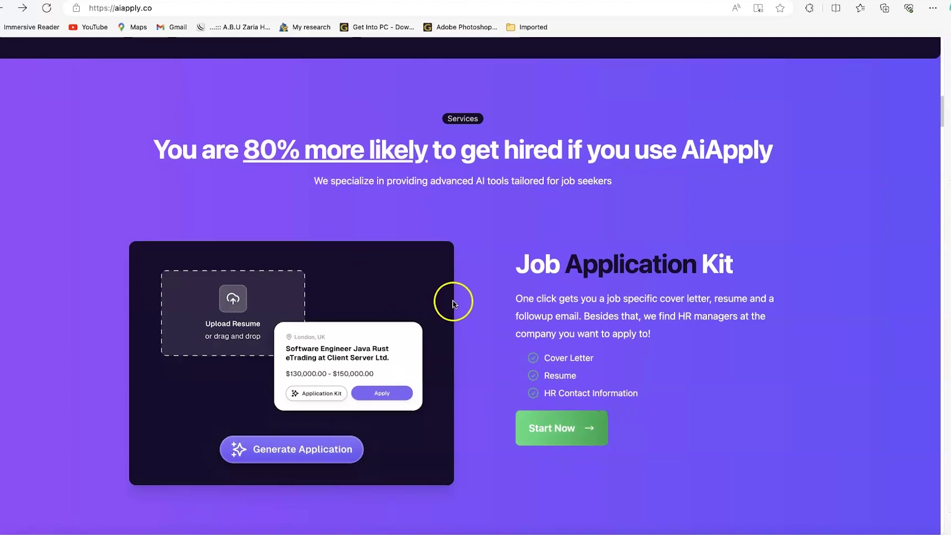
scroll(453, 299, down, 3)
scroll(398, 302, down, 3)
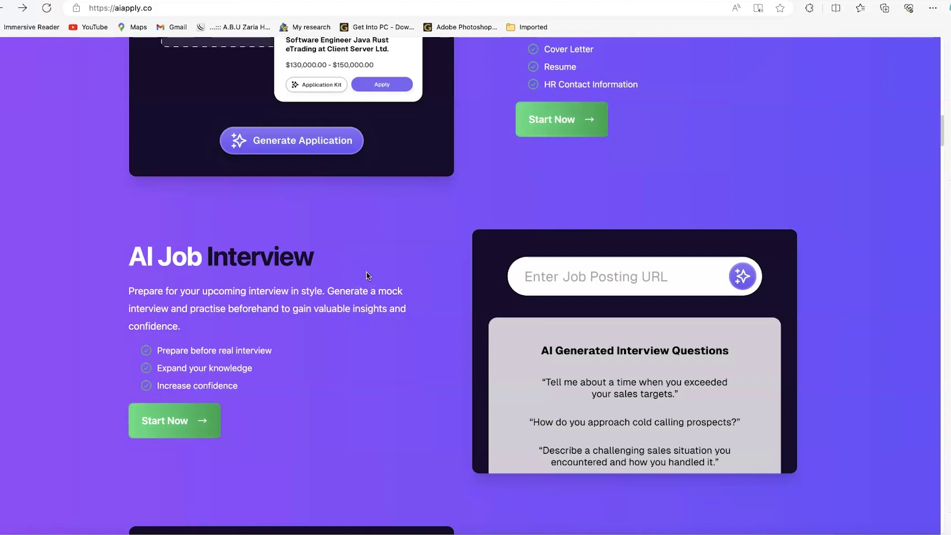
scroll(367, 274, down, 1)
scroll(358, 278, down, 7)
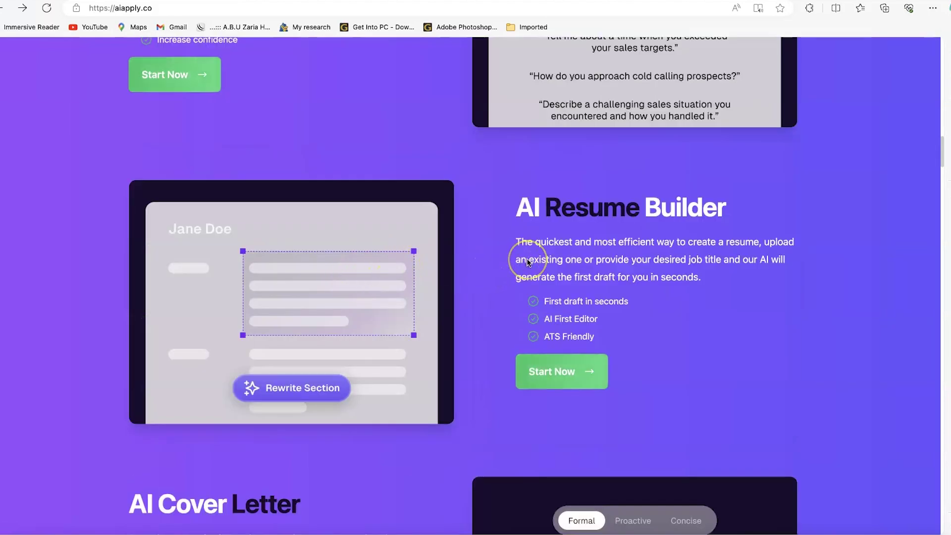
scroll(529, 263, down, 3)
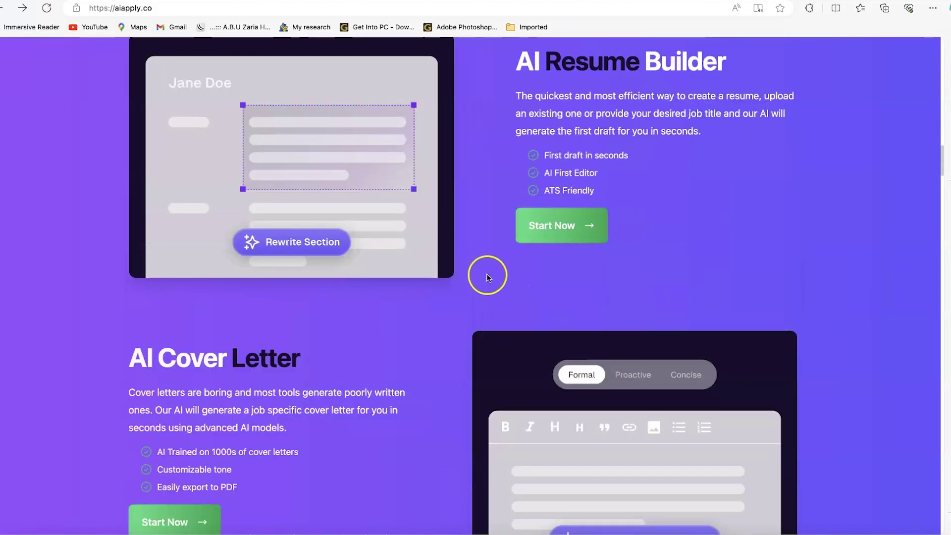
scroll(396, 281, down, 5)
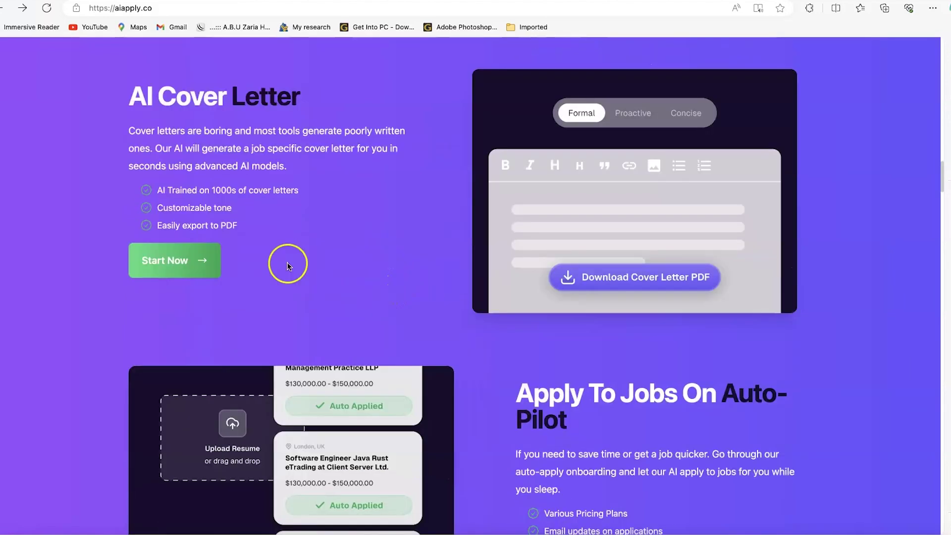
scroll(295, 278, down, 3)
scroll(626, 218, down, 2)
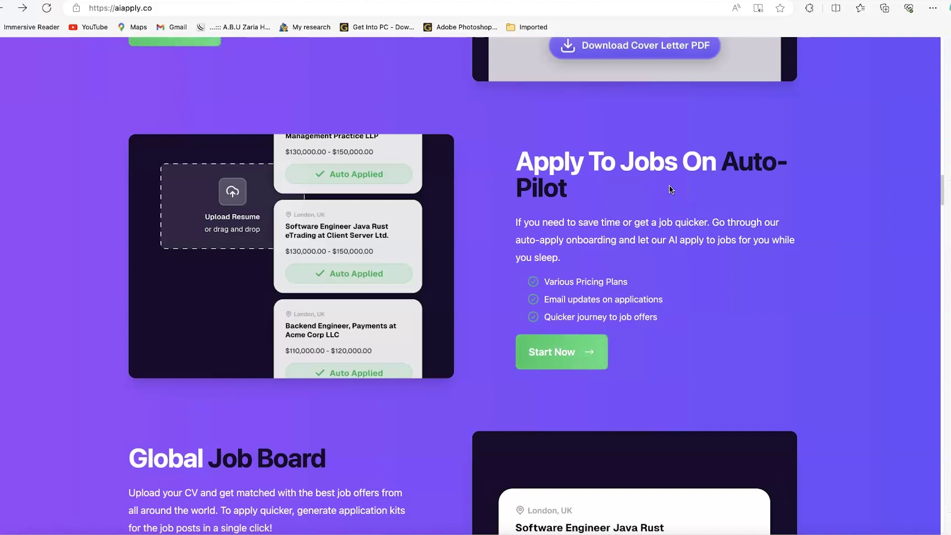
scroll(669, 197, down, 3)
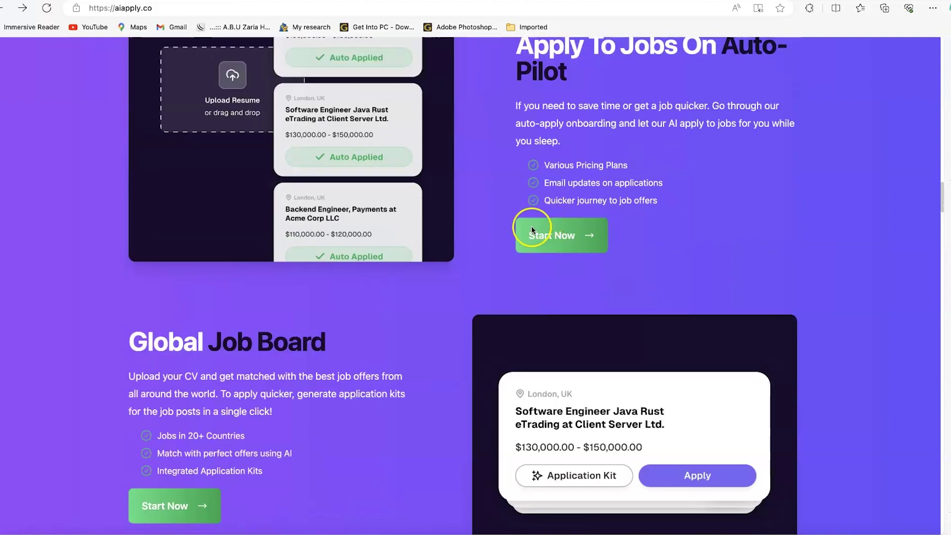
scroll(399, 343, down, 3)
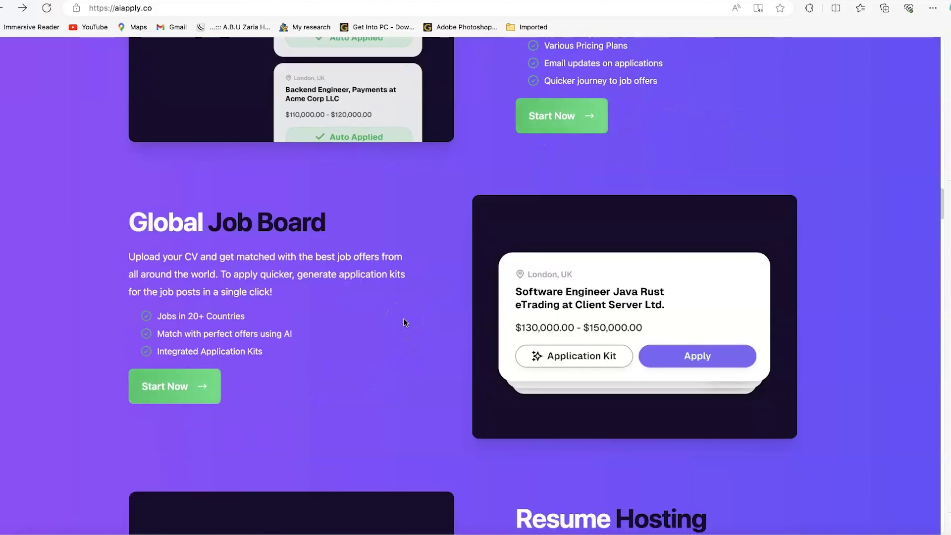
scroll(404, 321, down, 2)
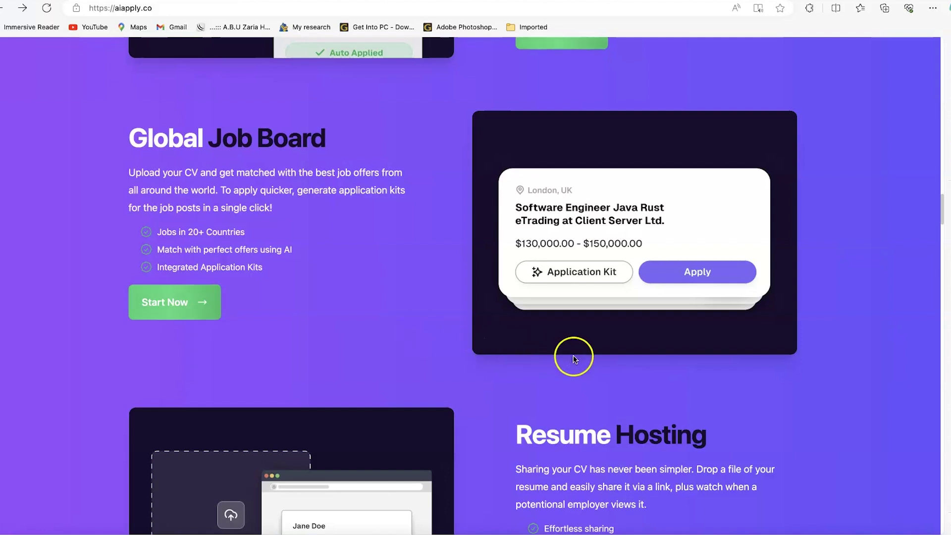
scroll(595, 392, down, 1)
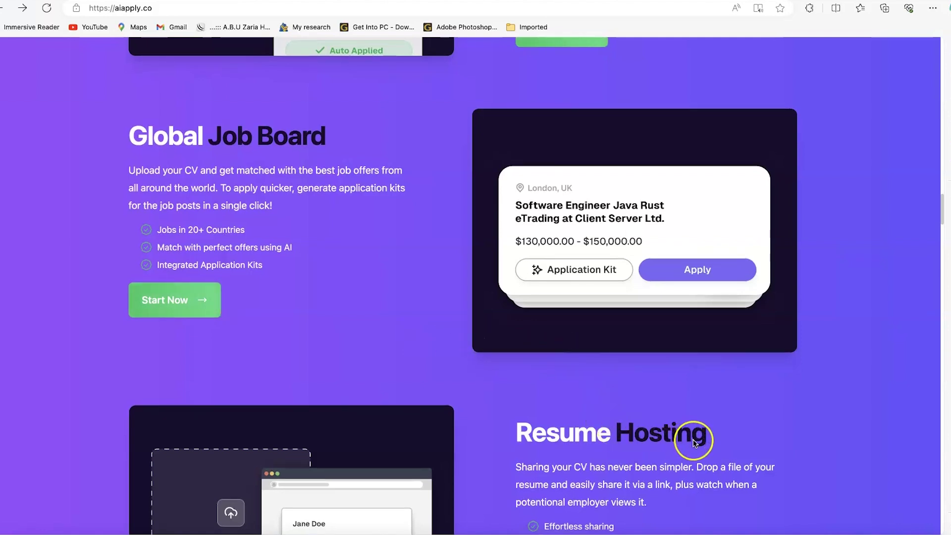
scroll(619, 421, down, 4)
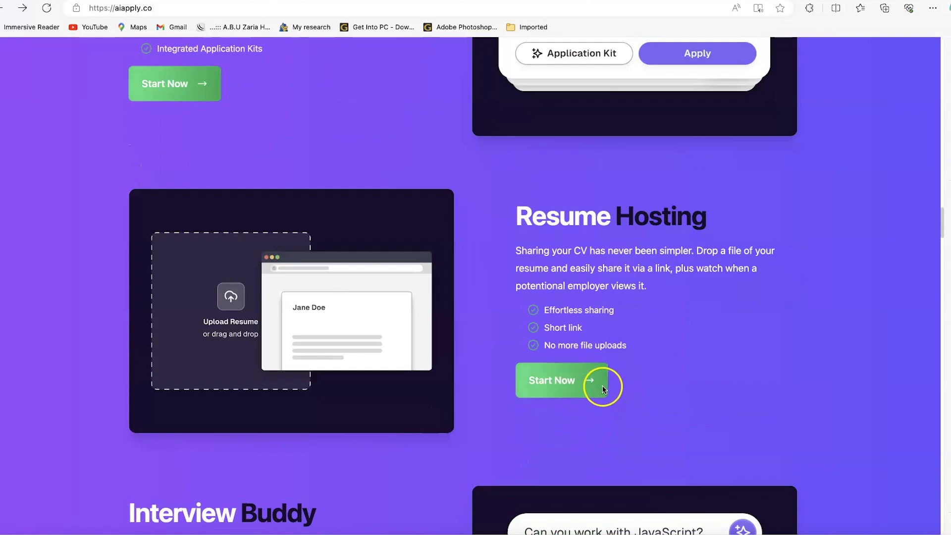
scroll(585, 380, down, 4)
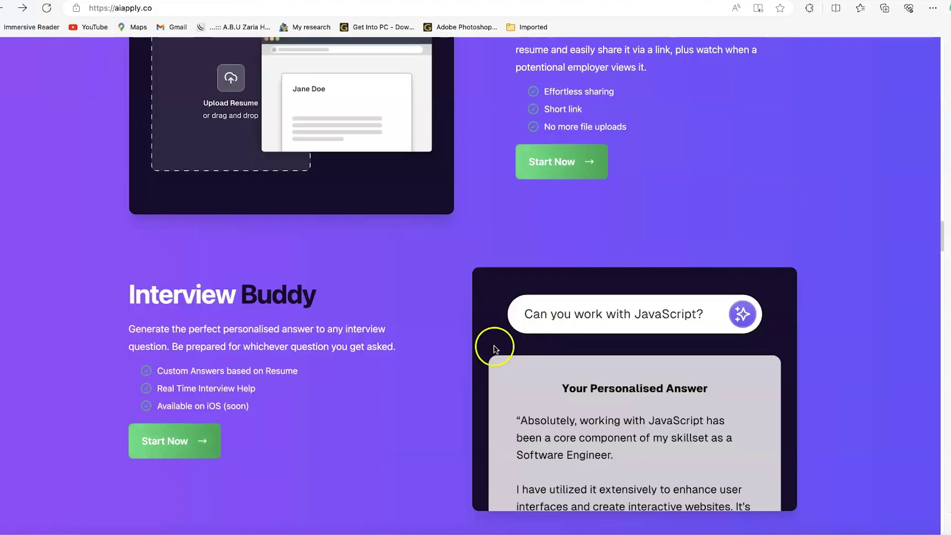
scroll(596, 313, down, 5)
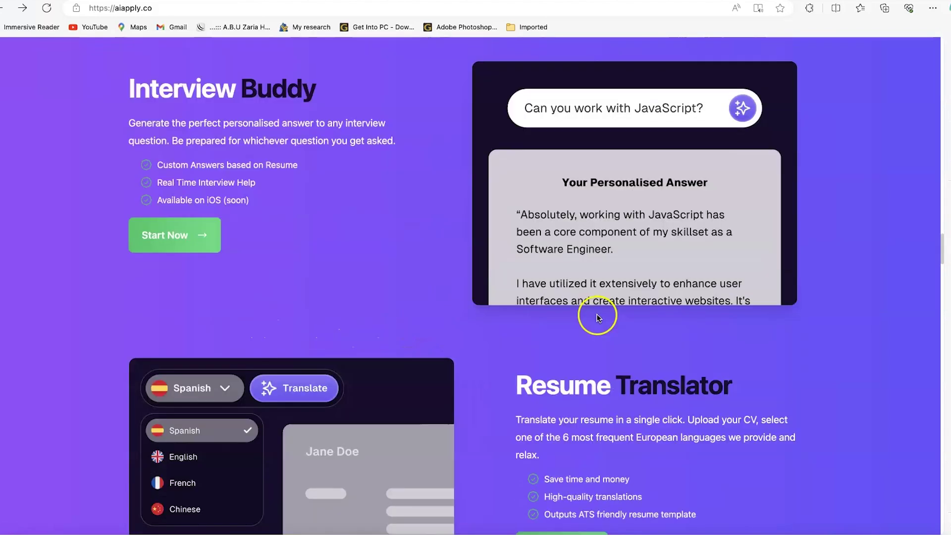
scroll(628, 323, down, 6)
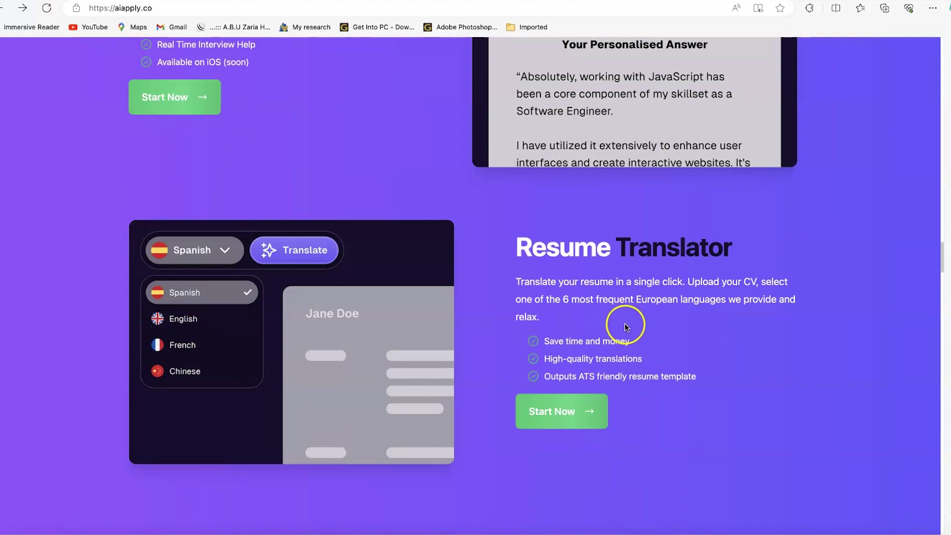
scroll(628, 321, down, 6)
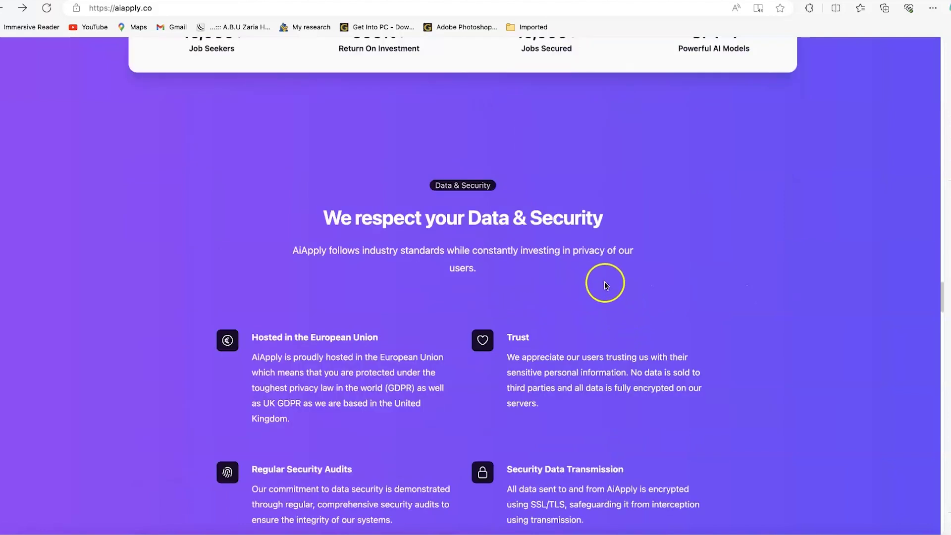
scroll(584, 299, up, 20)
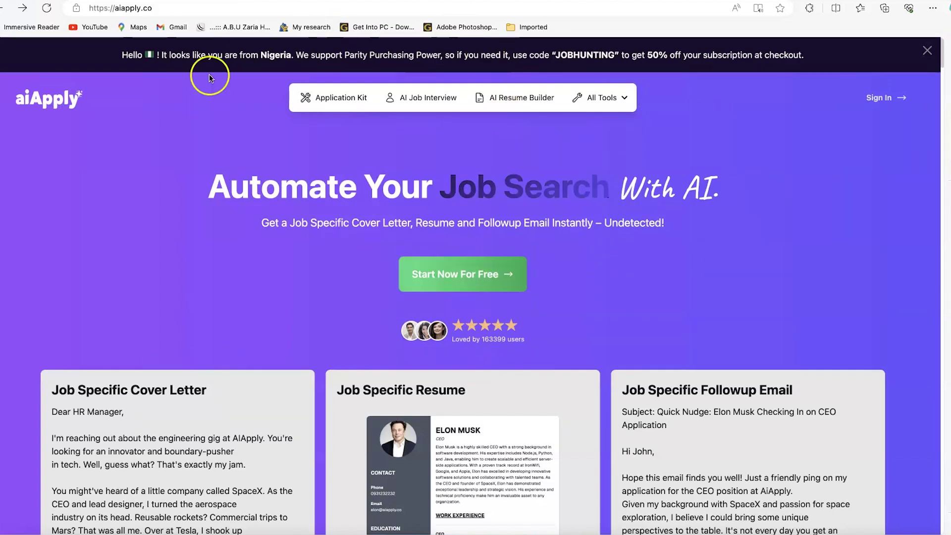
Go to AiApply's Job Seeker Sign In page and sign in with Google.
click(160, 9)
click(159, 8)
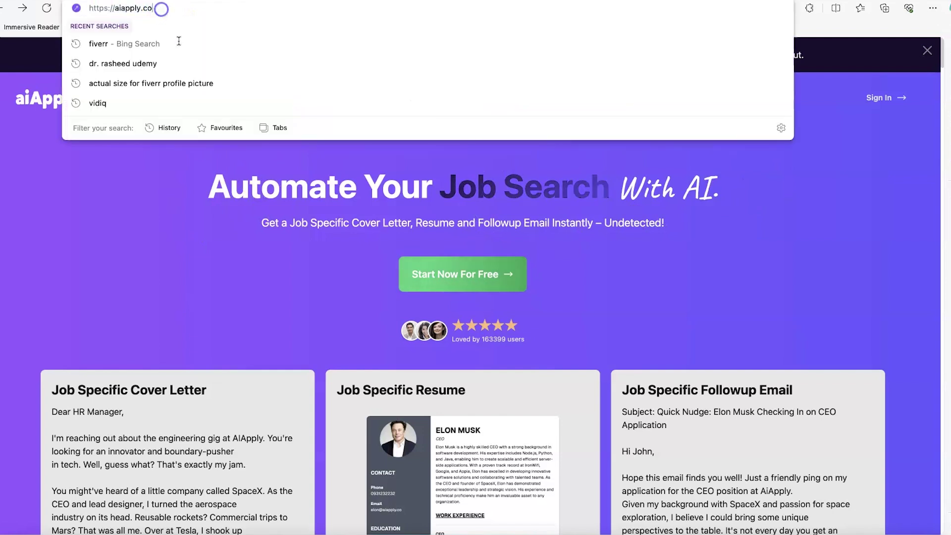
click(578, 259)
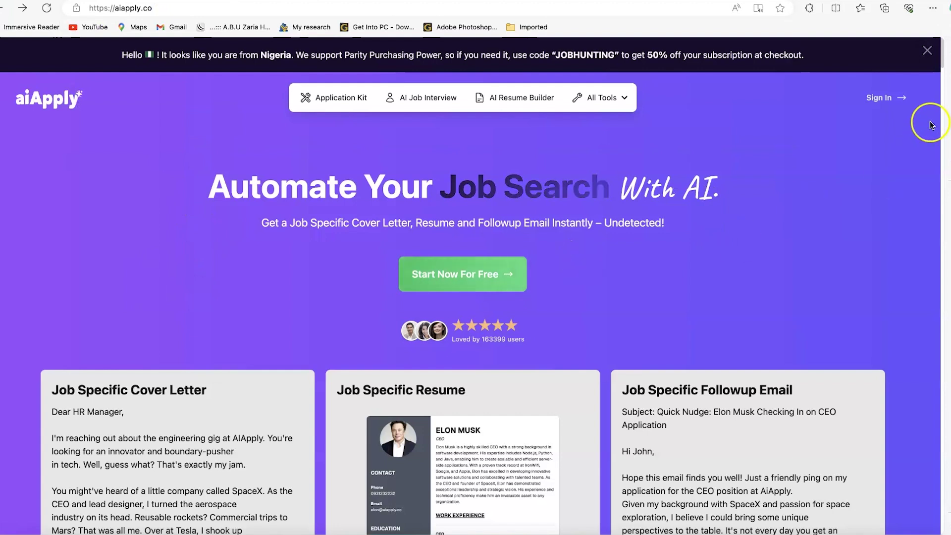
click(892, 99)
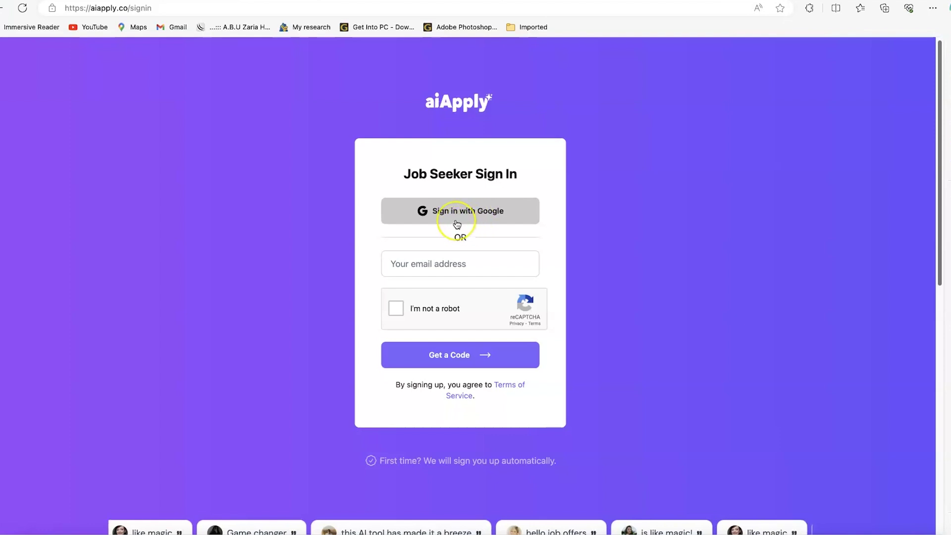
click(457, 223)
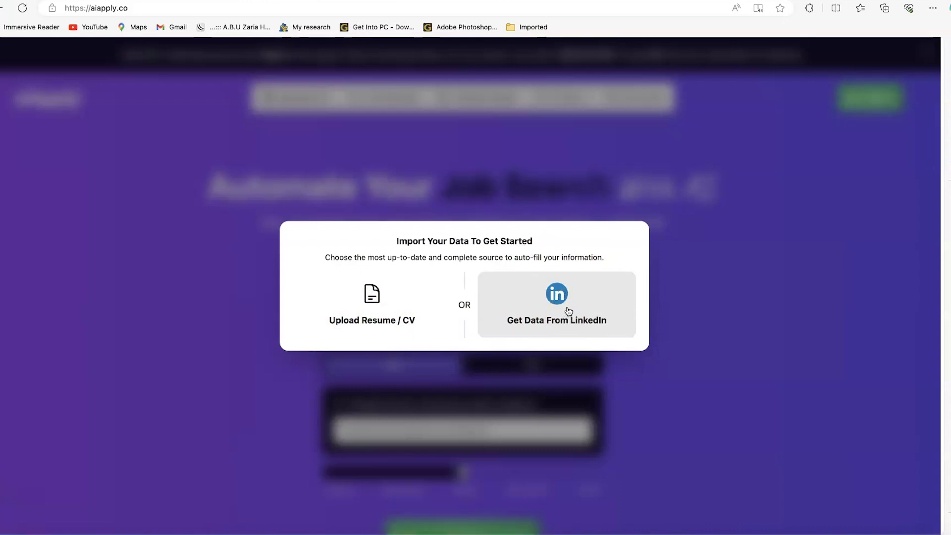
Import data from a resume file, uploading the resume from the MY CV folder.
click(553, 310)
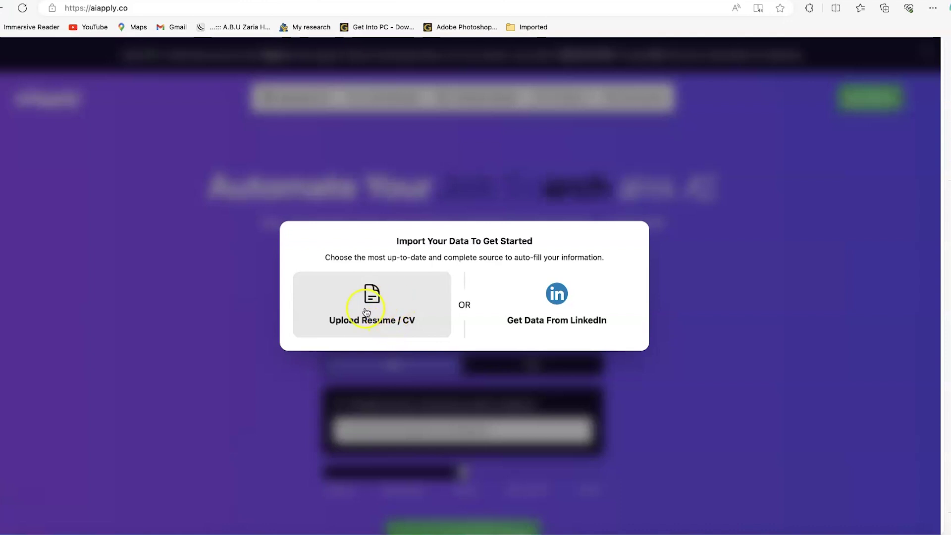
click(387, 312)
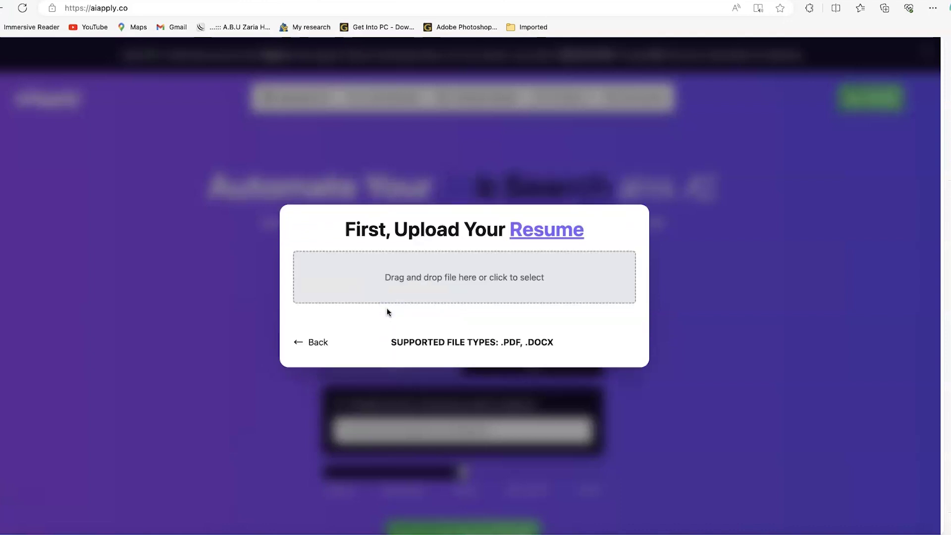
drag(509, 342, 568, 343)
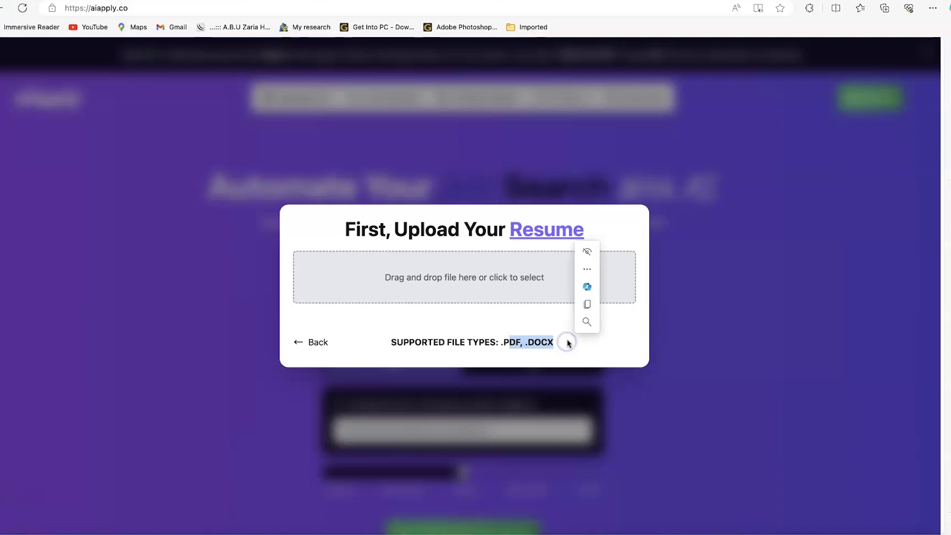
click(531, 343)
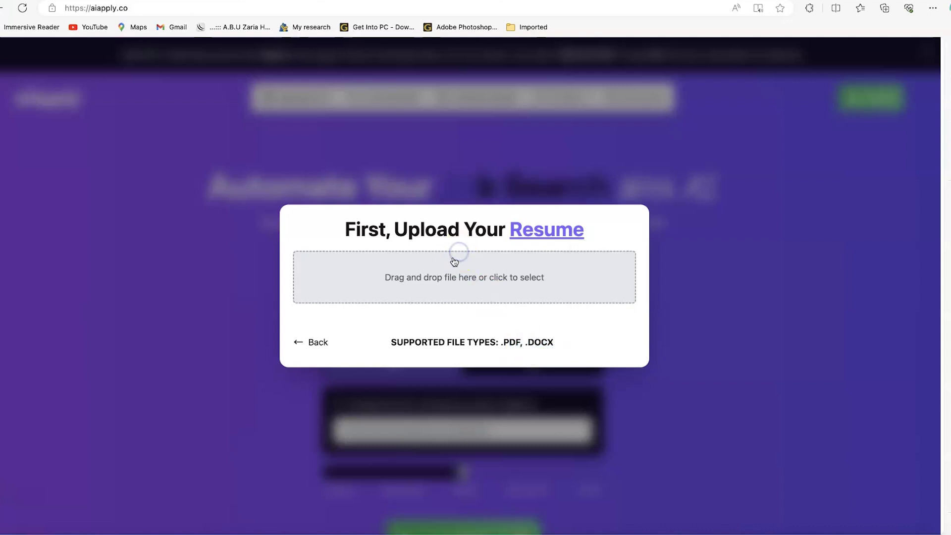
click(432, 282)
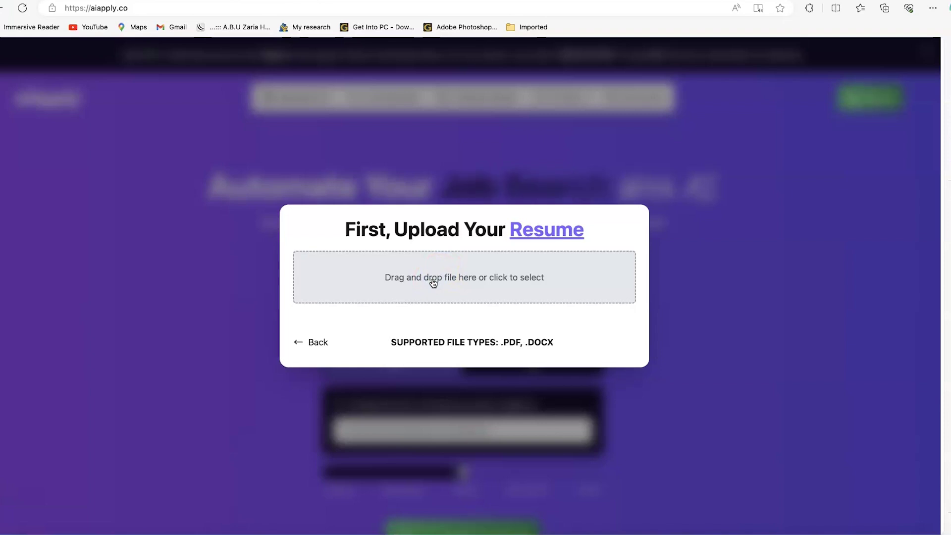
click(401, 260)
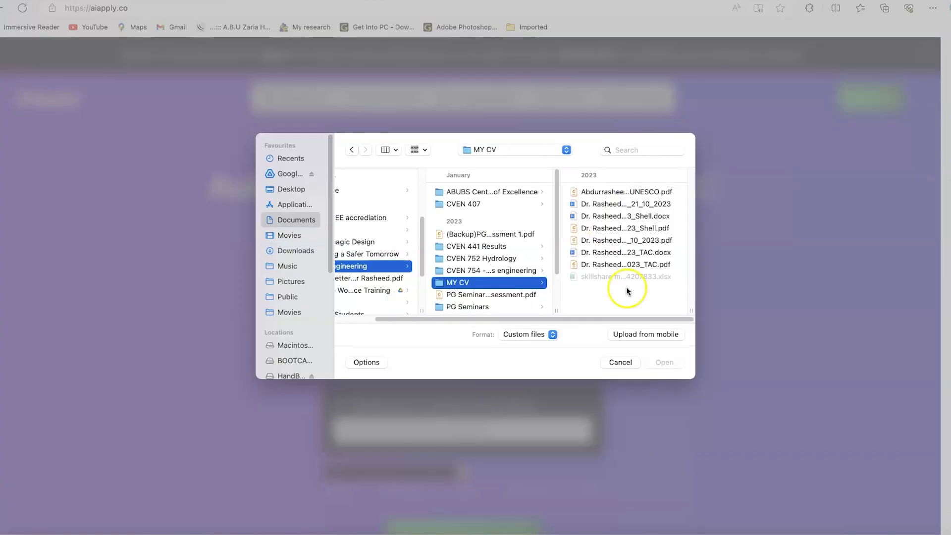
click(670, 363)
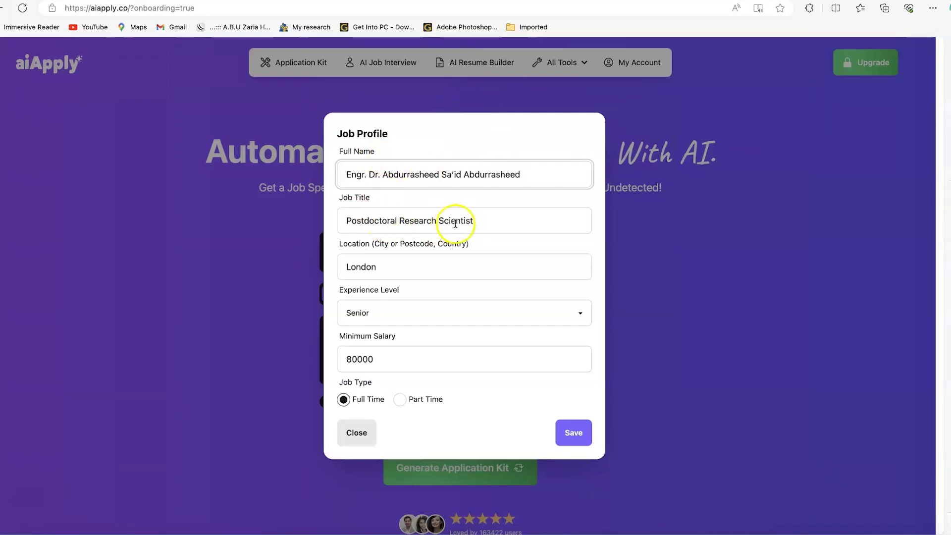
Set the job profile location to Zaria Nigeria, keep Senior and Full Time, and save.
click(395, 268)
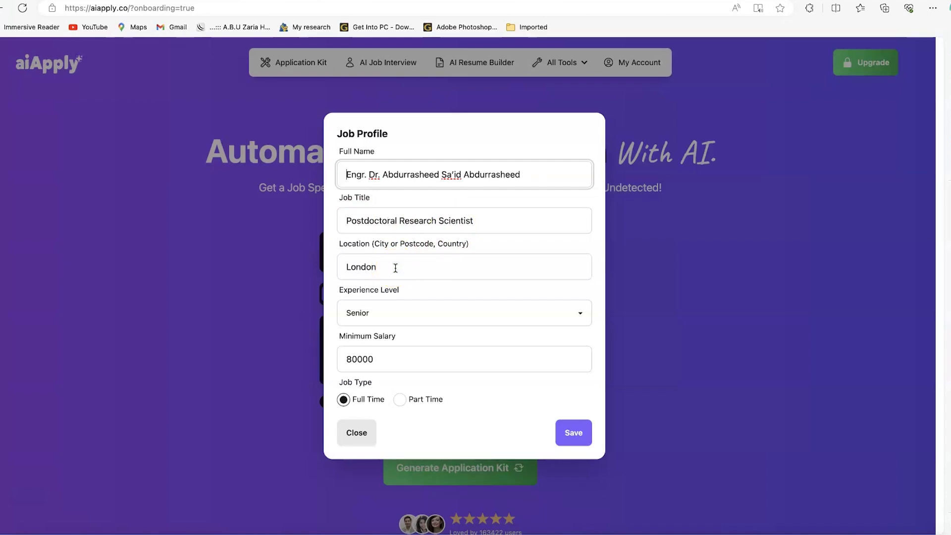
key(ctrl+a)
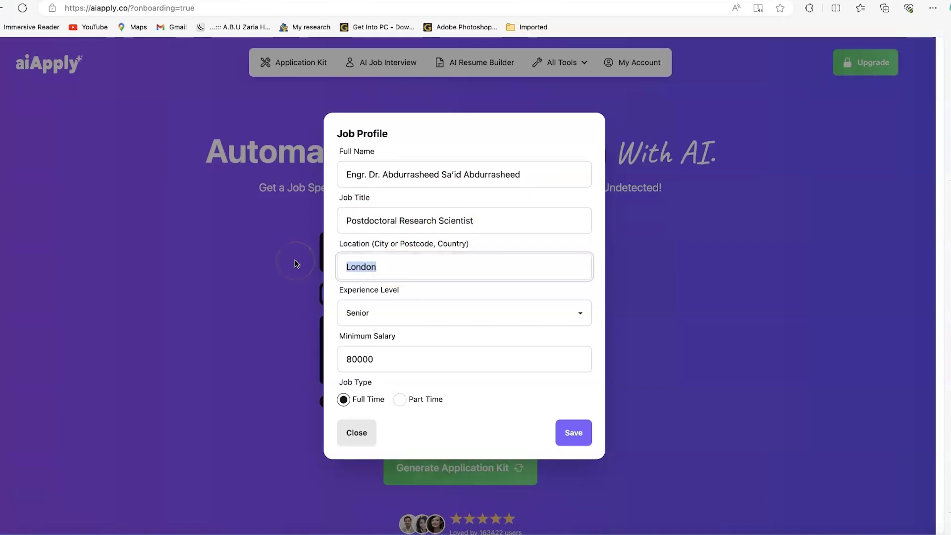
text(Zaria)
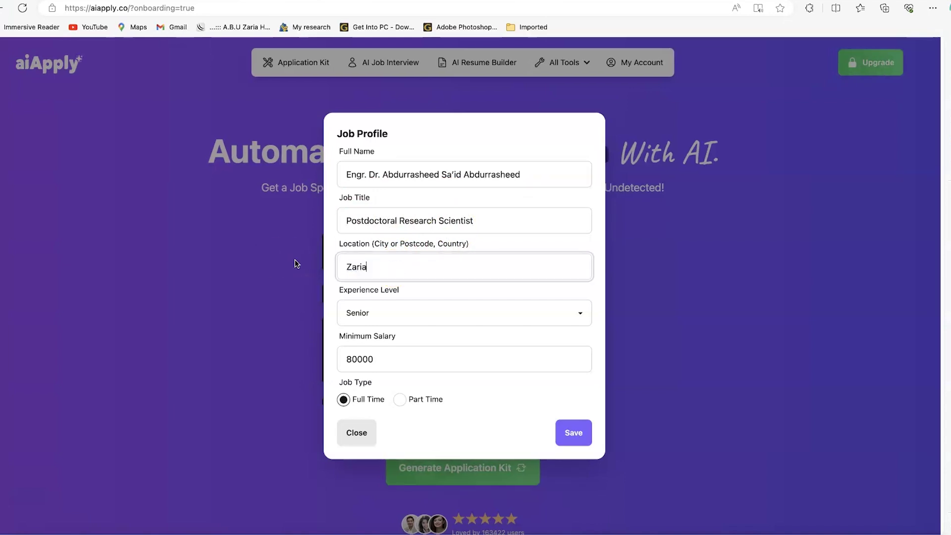
text( Nigeria)
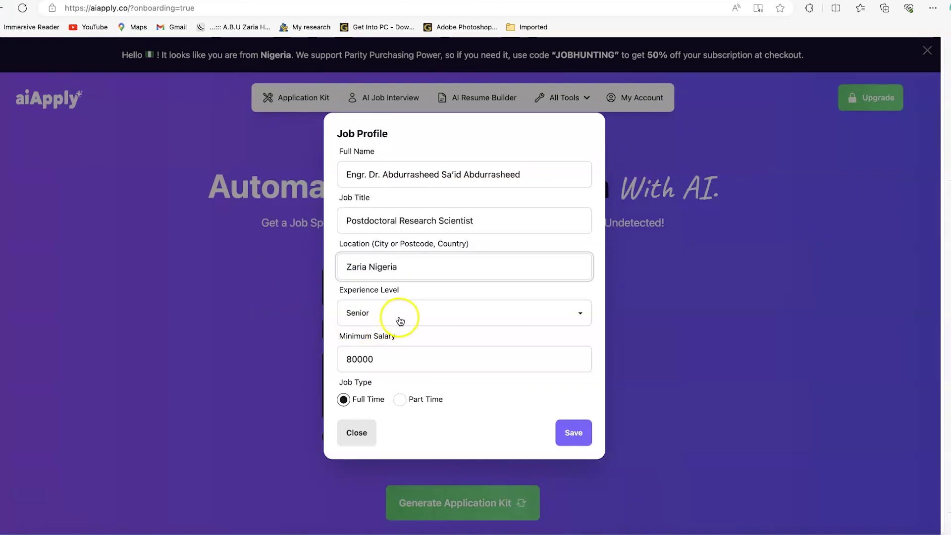
click(400, 320)
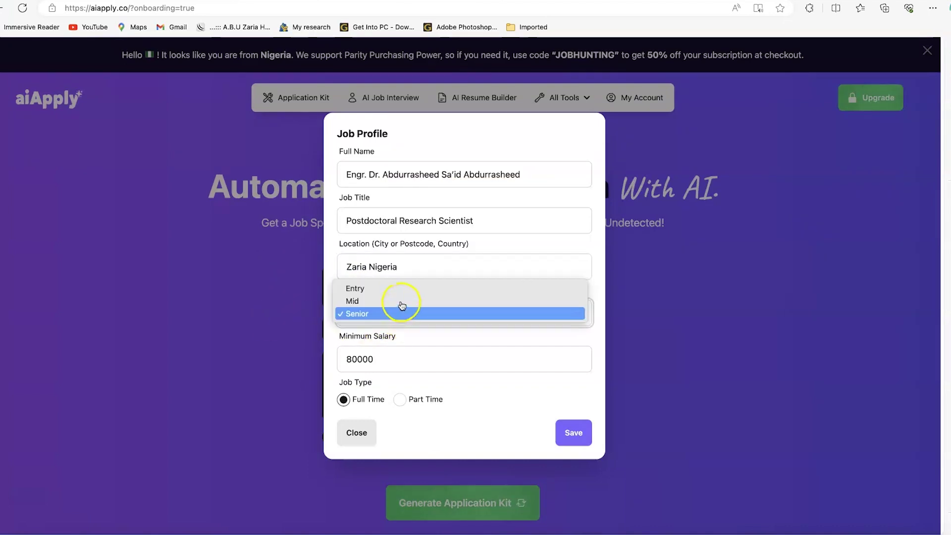
click(596, 290)
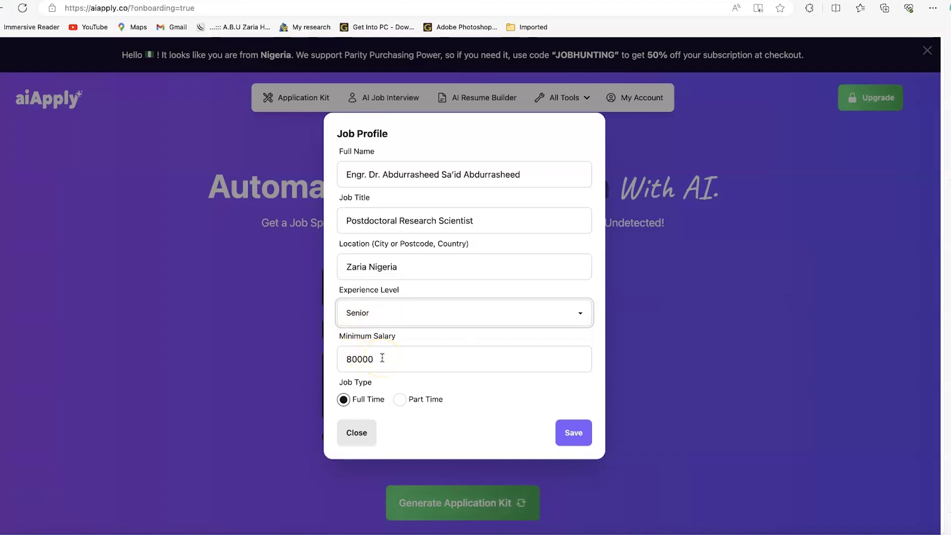
click(360, 359)
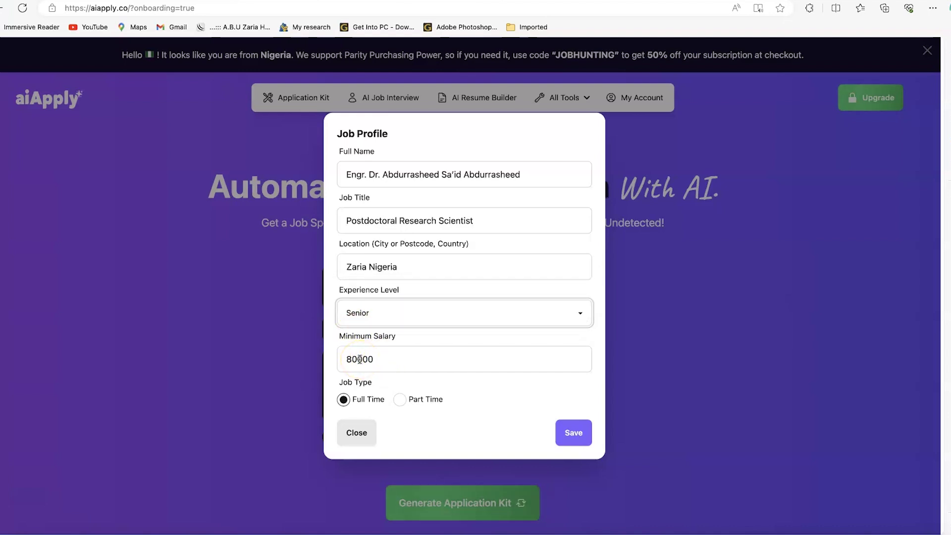
click(346, 399)
click(577, 434)
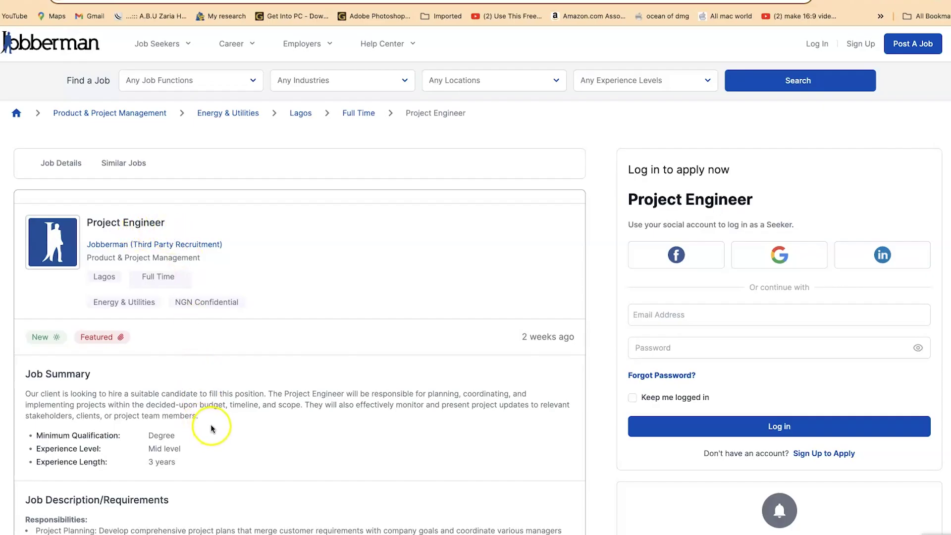
Scroll through the Jobberman Project Engineer listing's duties, responsibilities and requirements.
scroll(211, 424, down, 3)
scroll(217, 307, down, 2)
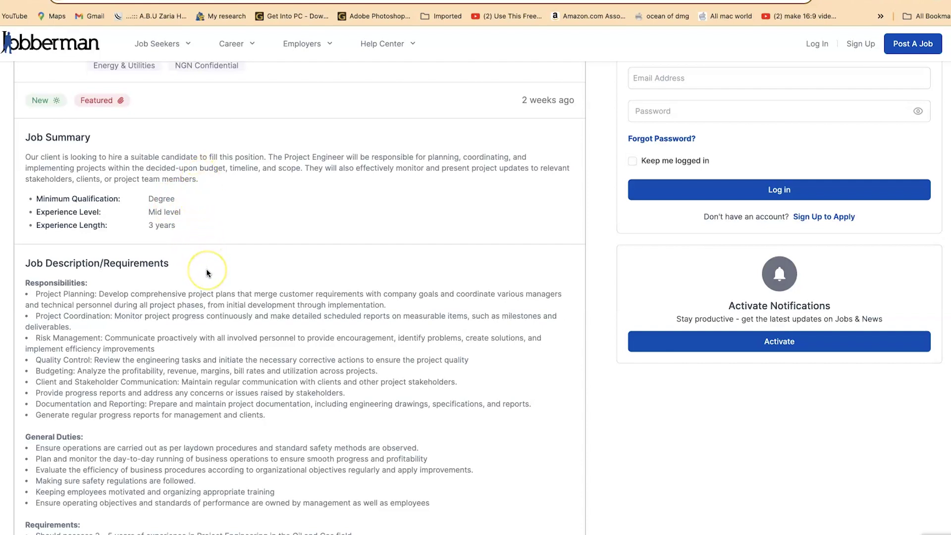
scroll(207, 275, down, 7)
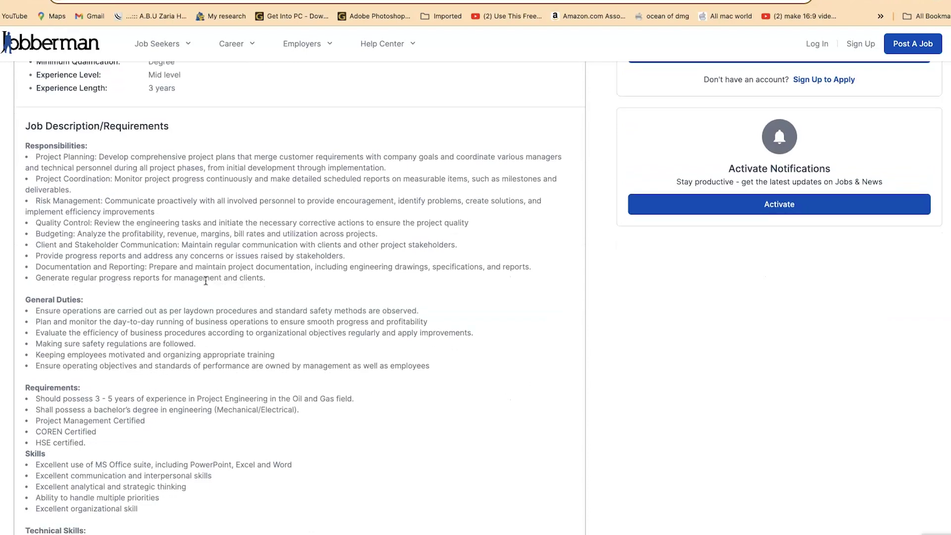
scroll(236, 280, up, 12)
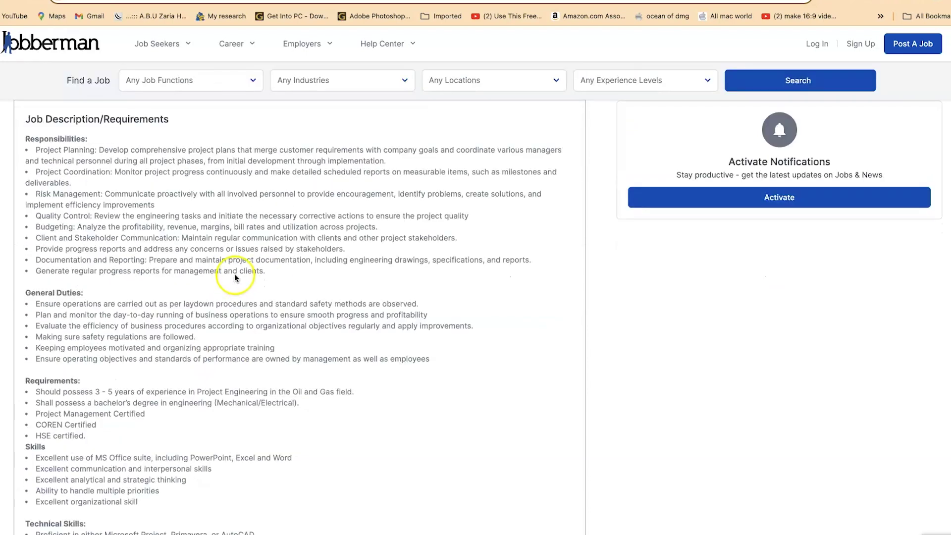
scroll(221, 347, down, 8)
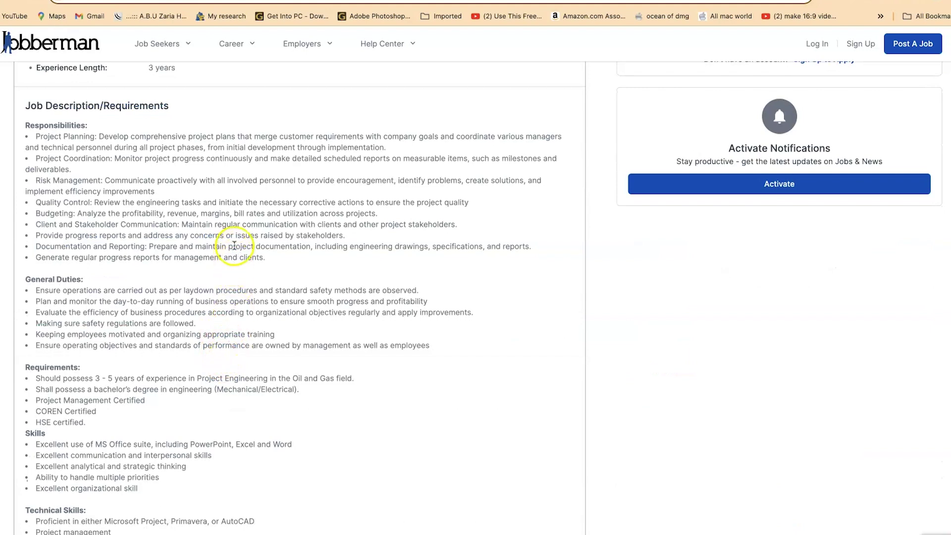
scroll(233, 248, up, 8)
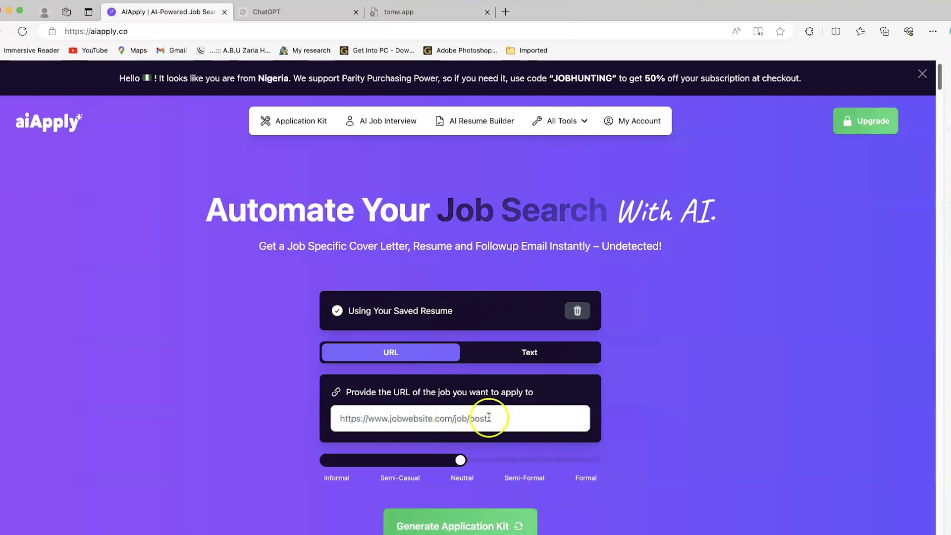
Paste the Jobberman Project Engineer URL into the job link field and generate the application kit.
text(https://www.jobberman.com/listings/project-engineer-d7k6j0)
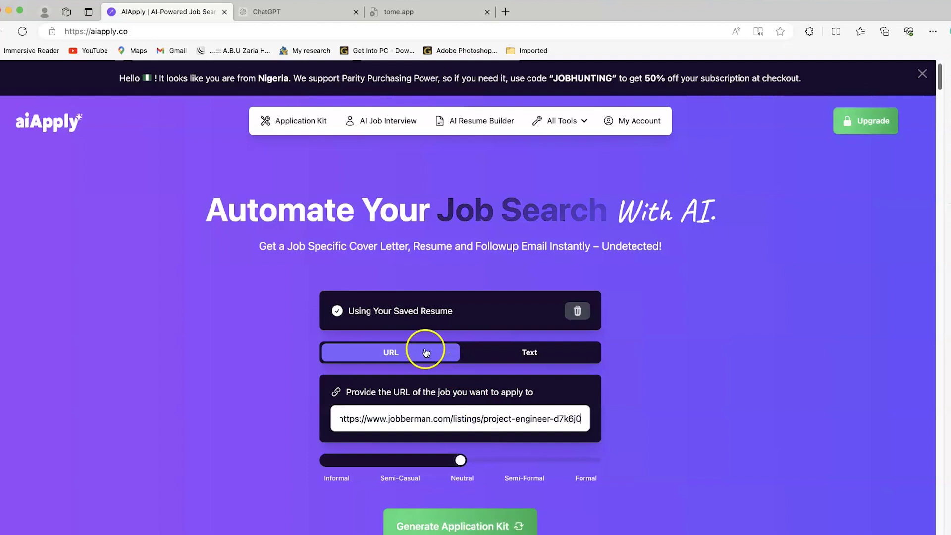
click(524, 354)
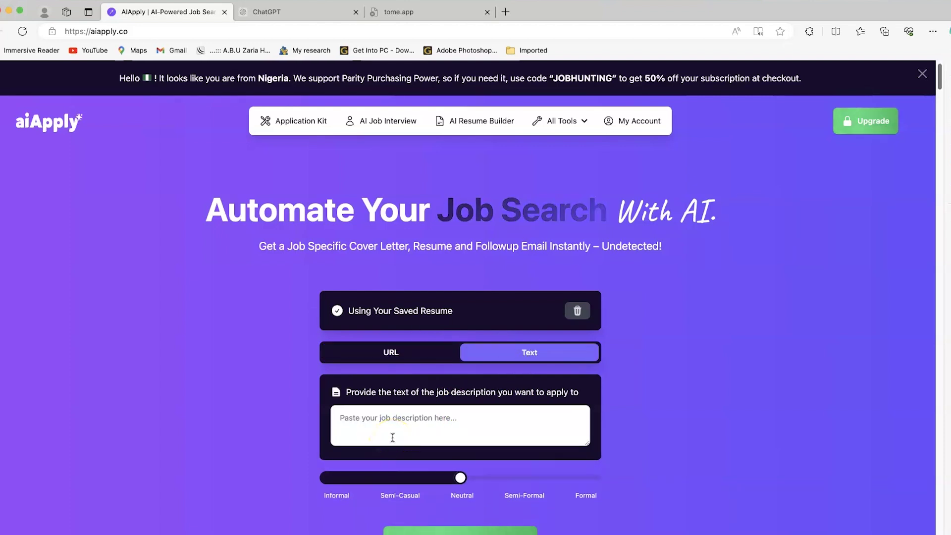
click(409, 361)
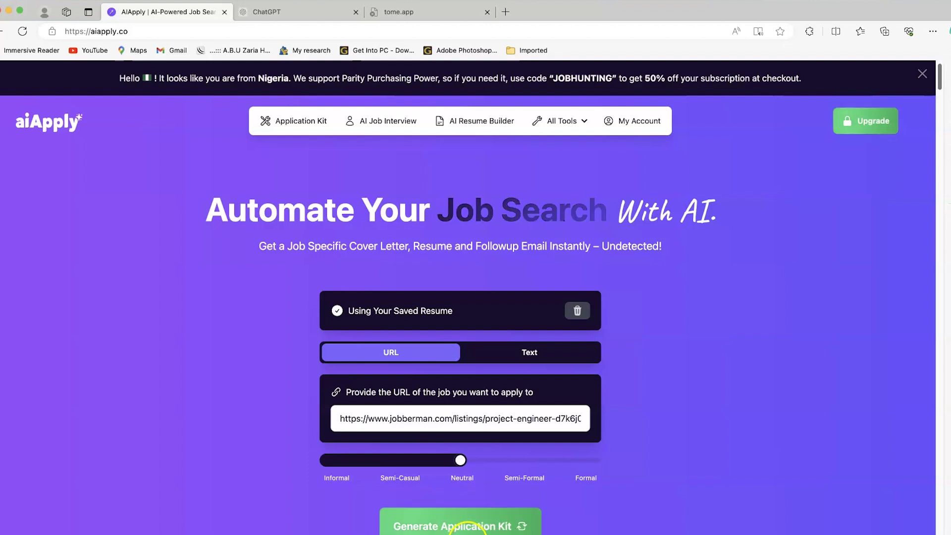
click(463, 527)
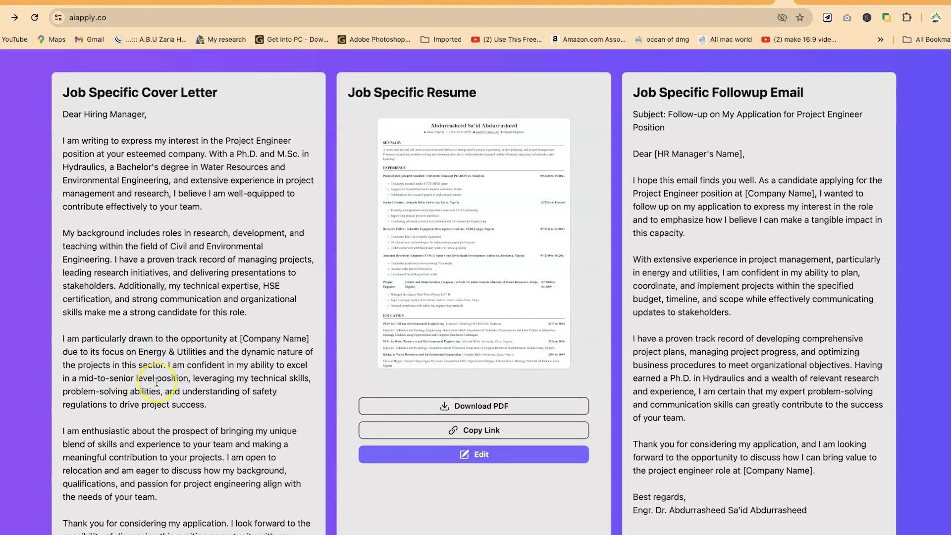
Scroll through the generated cover letter, tailored resume preview and follow-up email cards.
scroll(156, 382, down, 1)
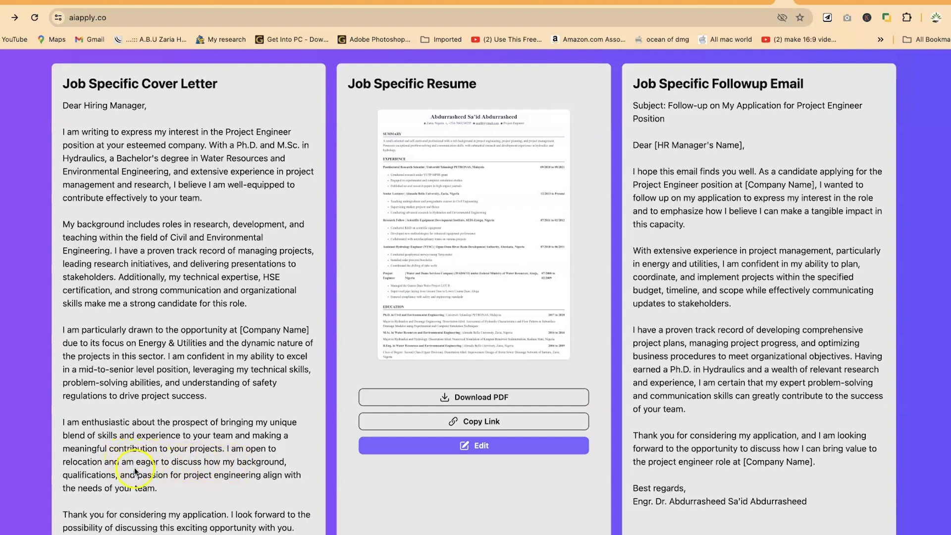
scroll(131, 436, down, 2)
scroll(150, 317, up, 6)
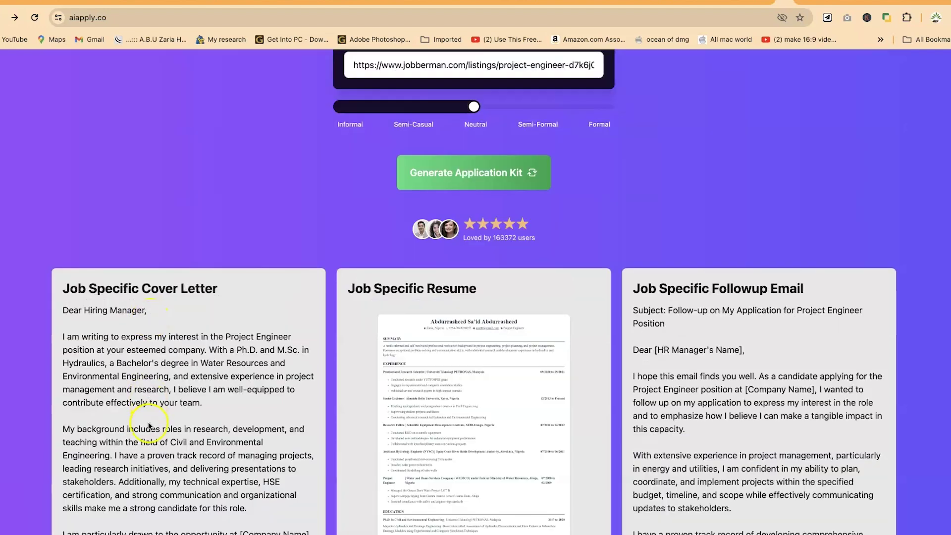
scroll(149, 426, down, 3)
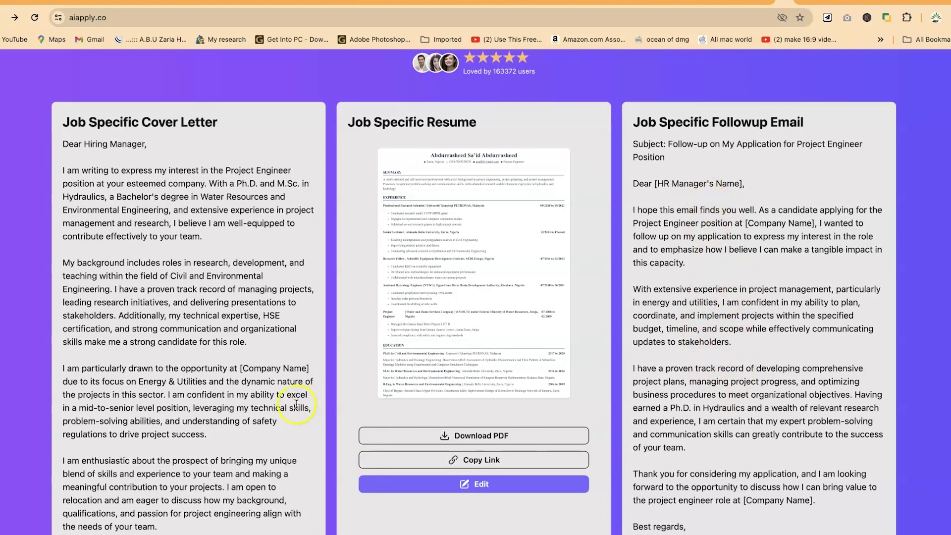
scroll(297, 406, down, 3)
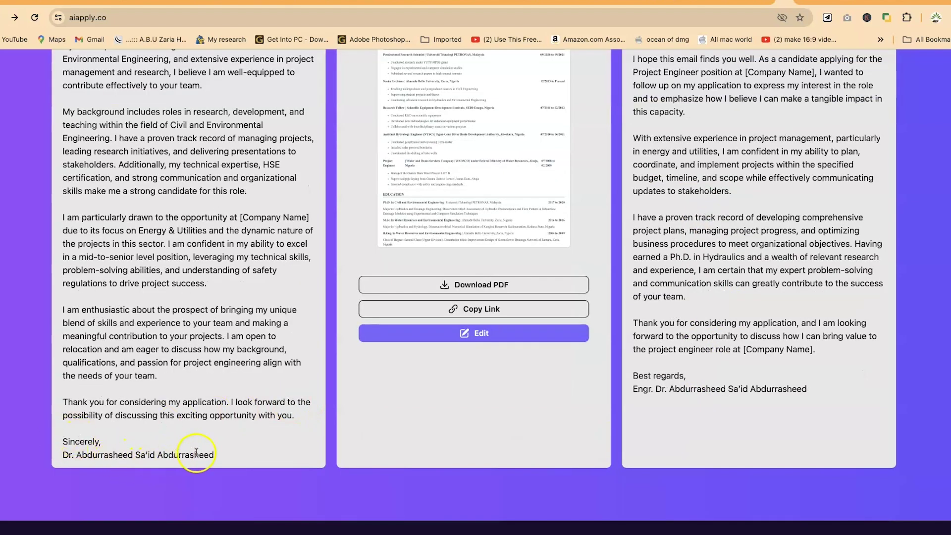
scroll(314, 388, up, 1)
Scroll to the Job Specific Resume card and download its PDF.
scroll(471, 265, up, 5)
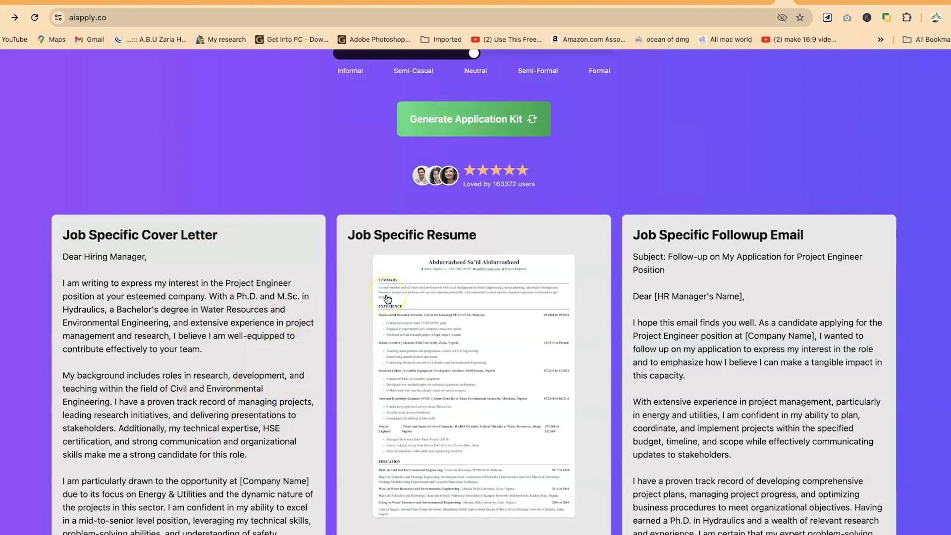
scroll(421, 342, down, 3)
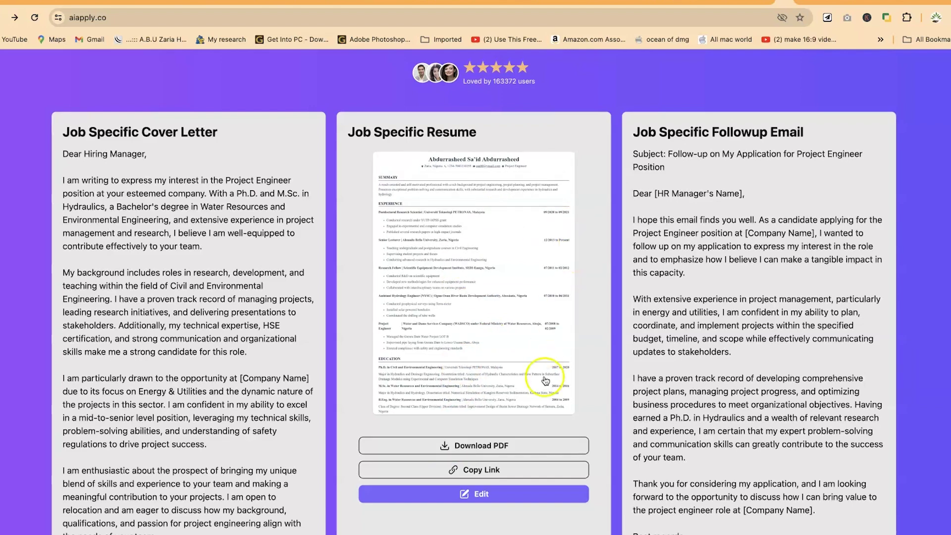
click(483, 446)
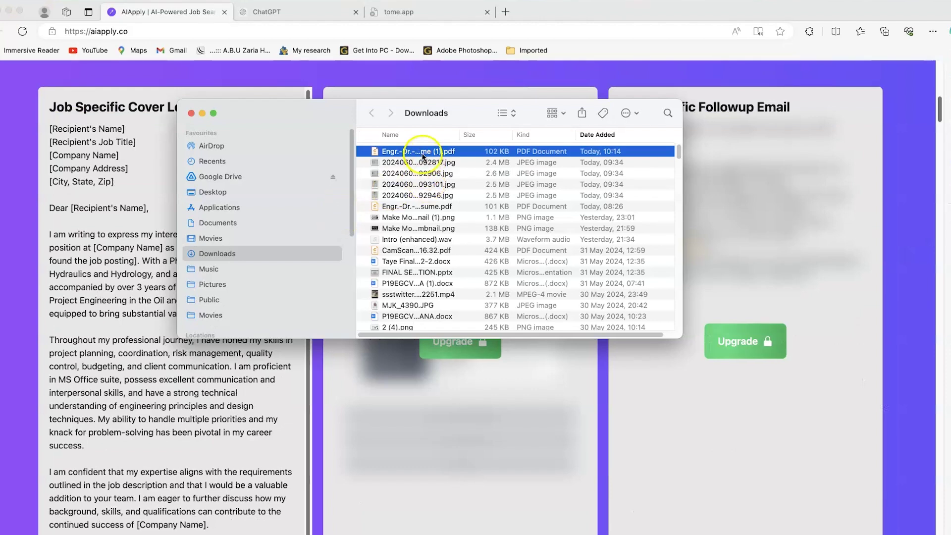
Open the most recent resume PDF from Downloads in Foxit PDF Reader.
click(422, 156)
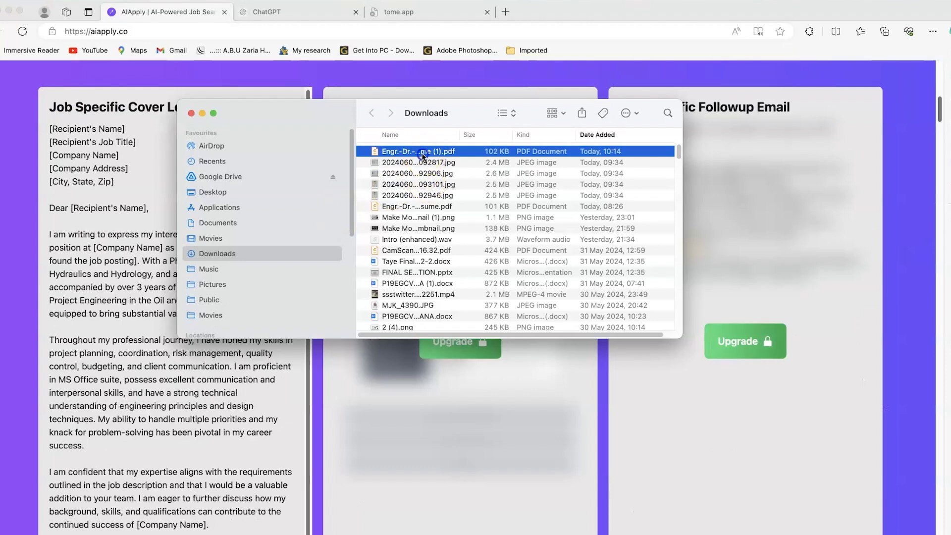
double_click(423, 155)
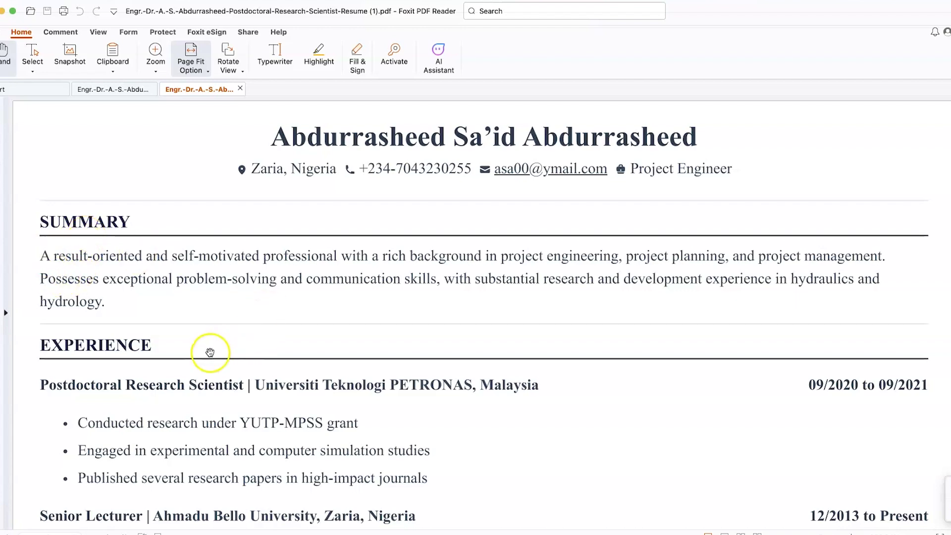
Scroll the PDF past the Assistant Hydrology Engineer entry down to Education and Skills.
scroll(181, 274, down, 4)
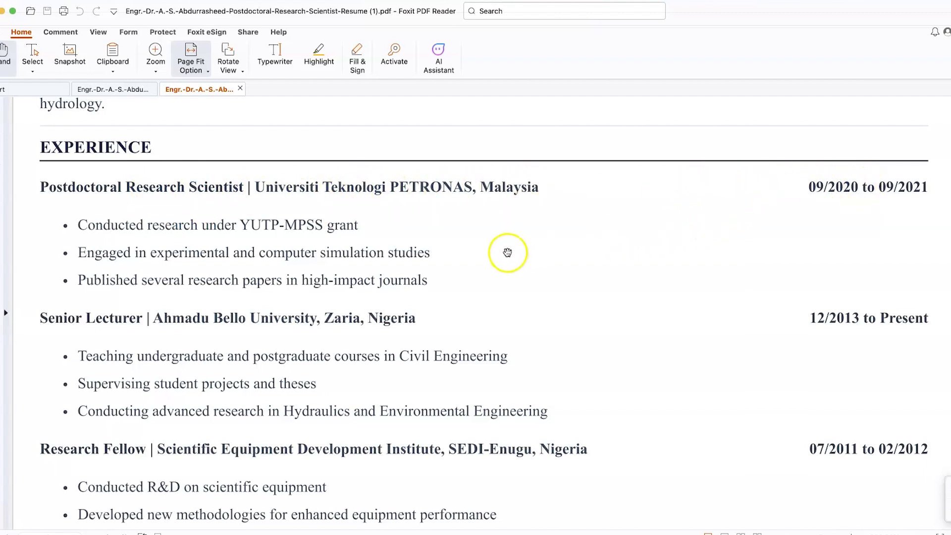
drag(180, 318, 181, 180)
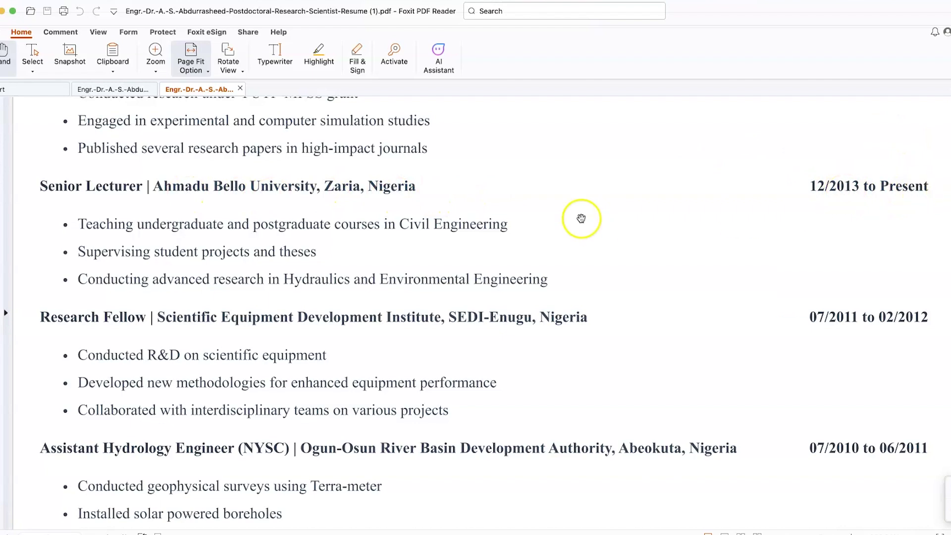
scroll(510, 225, down, 3)
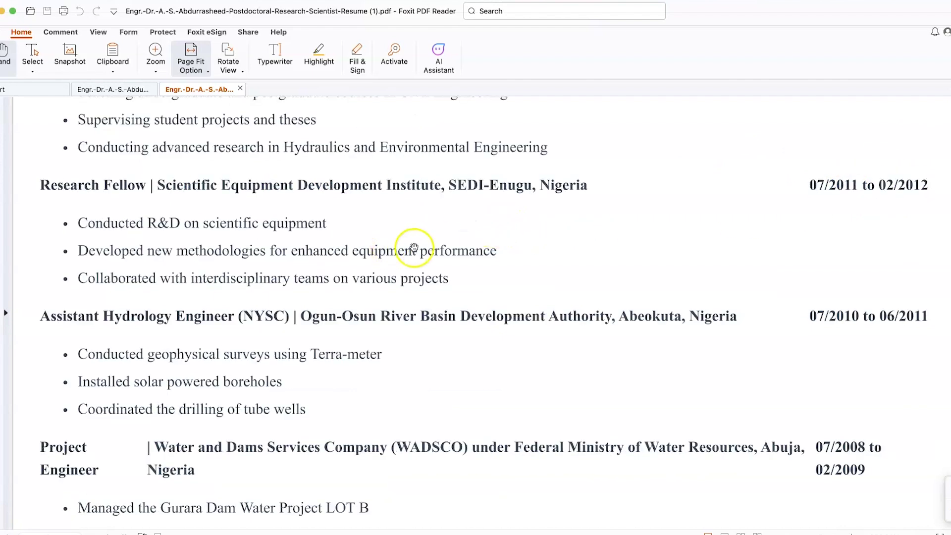
scroll(399, 264, down, 9)
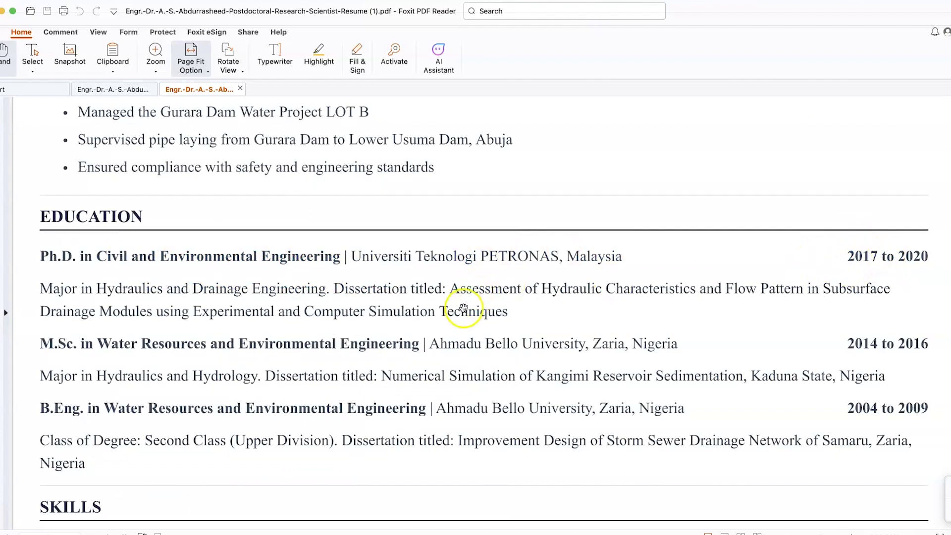
scroll(418, 312, down, 5)
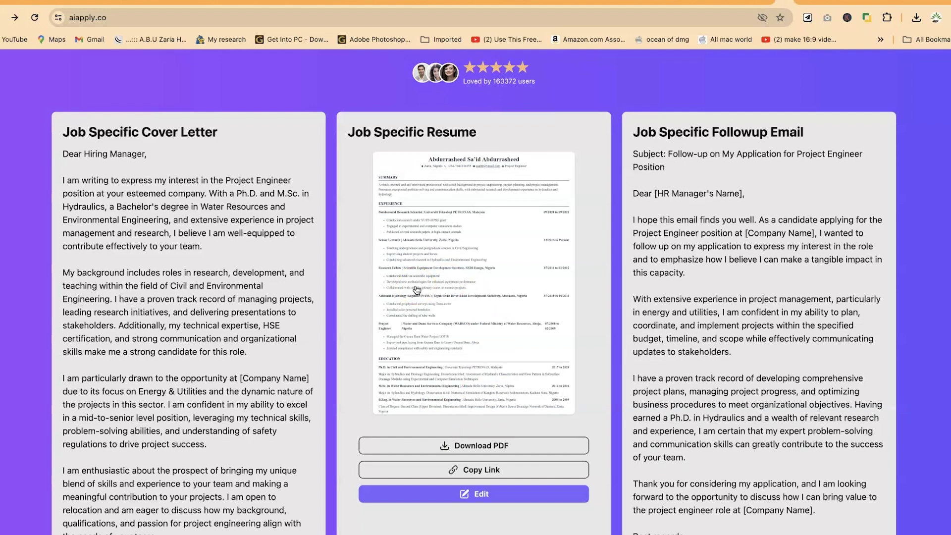
Open the tailored résumé in the editor and look over Personal Details and the professional summary.
click(485, 496)
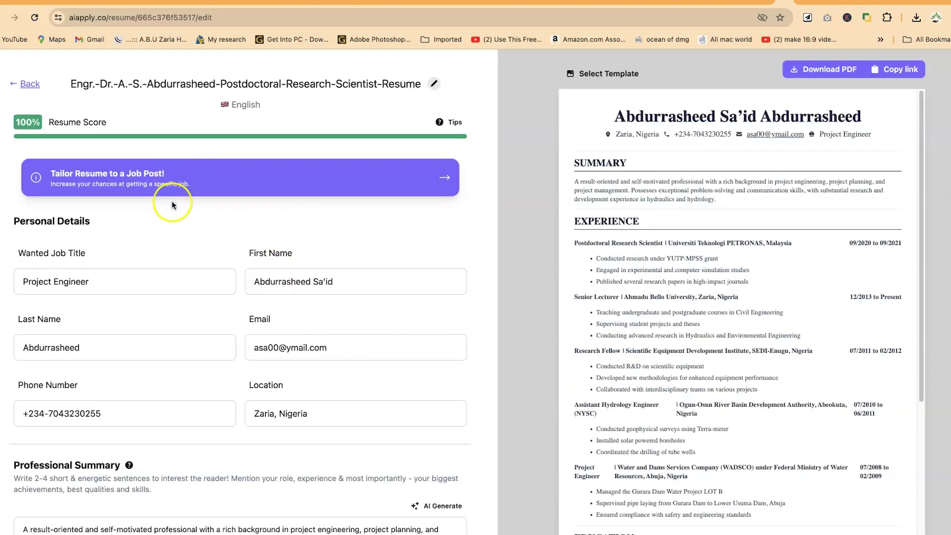
scroll(171, 246, down, 3)
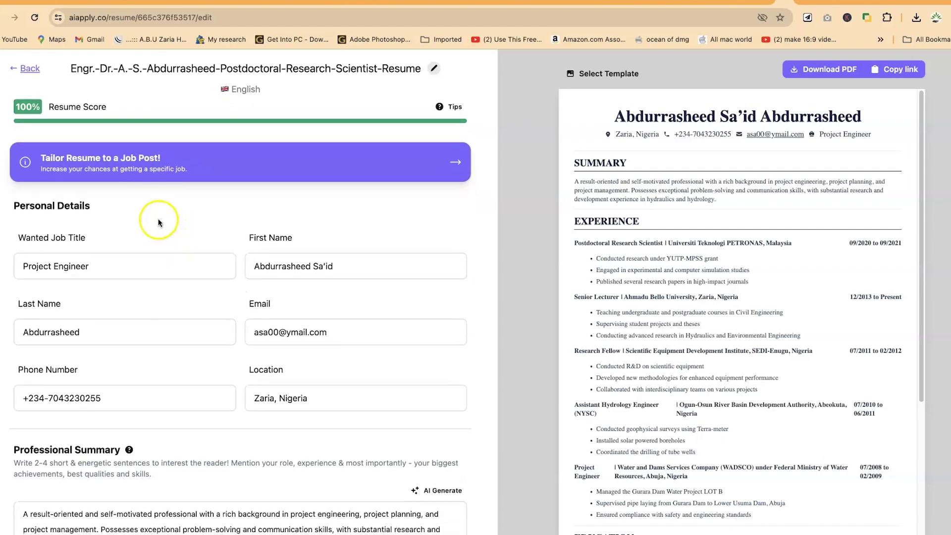
scroll(154, 217, down, 7)
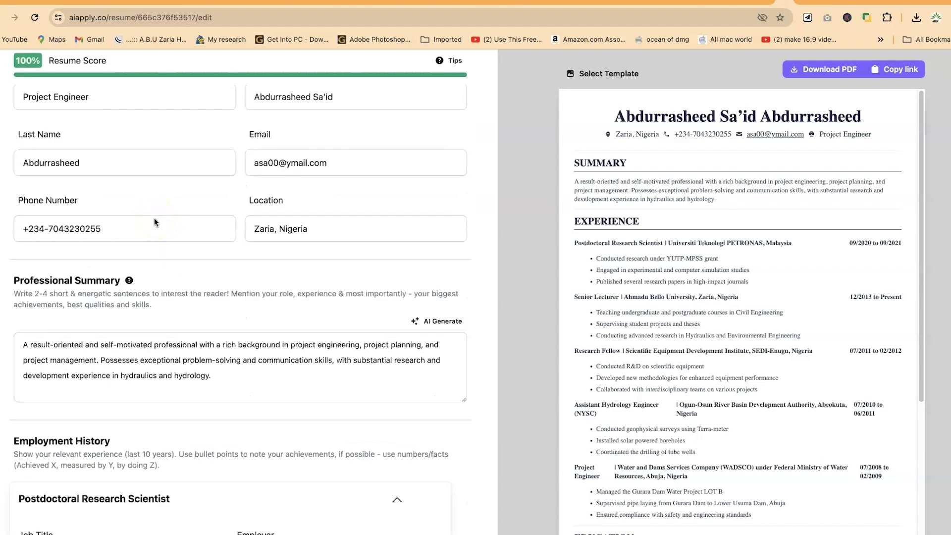
scroll(139, 233, down, 5)
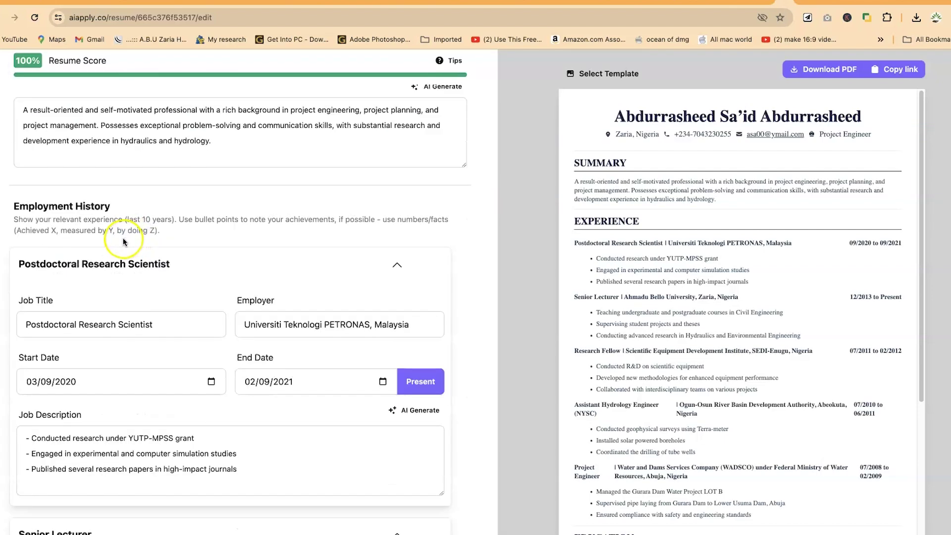
click(238, 146)
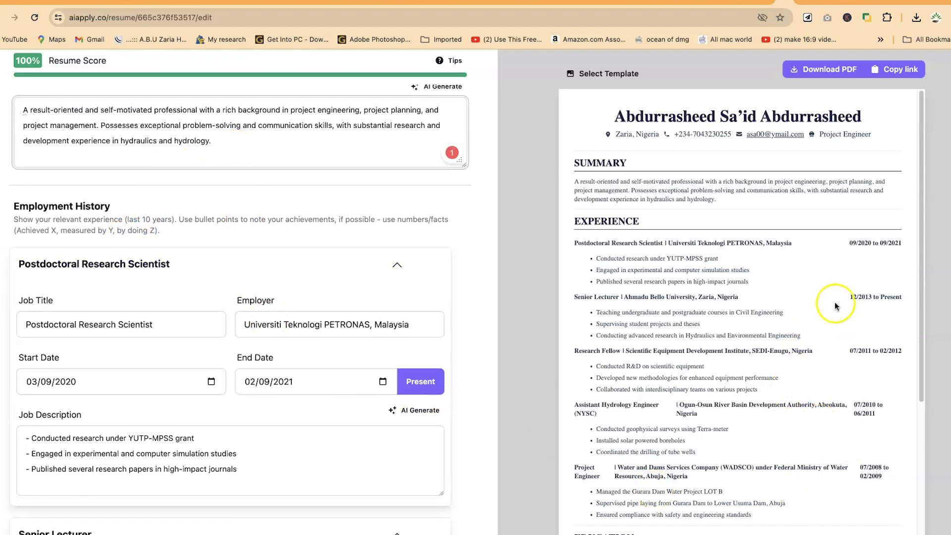
scroll(239, 298, down, 11)
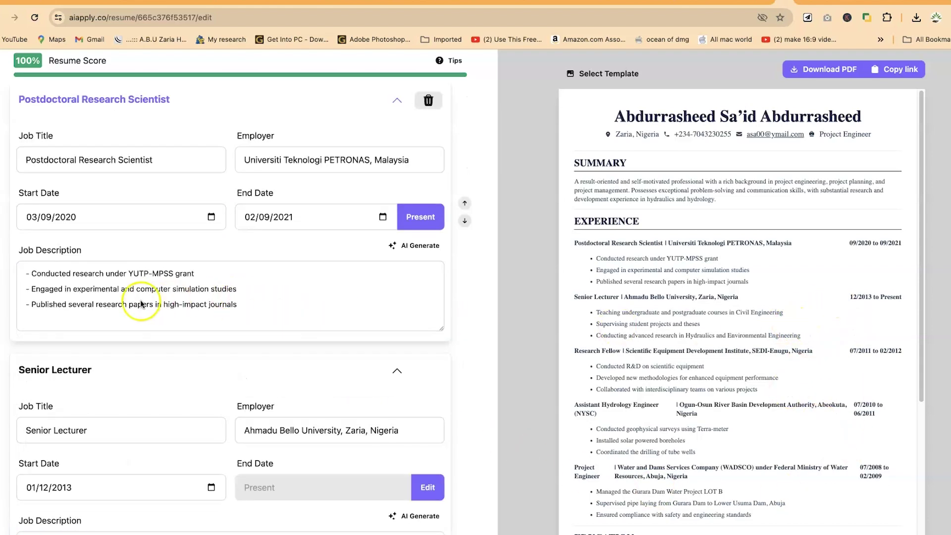
scroll(160, 227, up, 1)
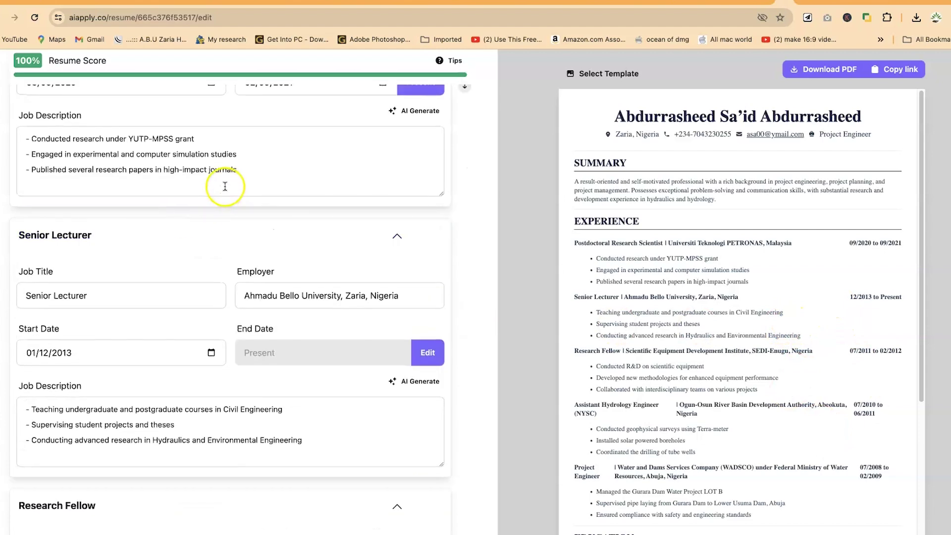
Scroll through Employment History and collapse the Project Engineer entry.
scroll(153, 331, down, 2)
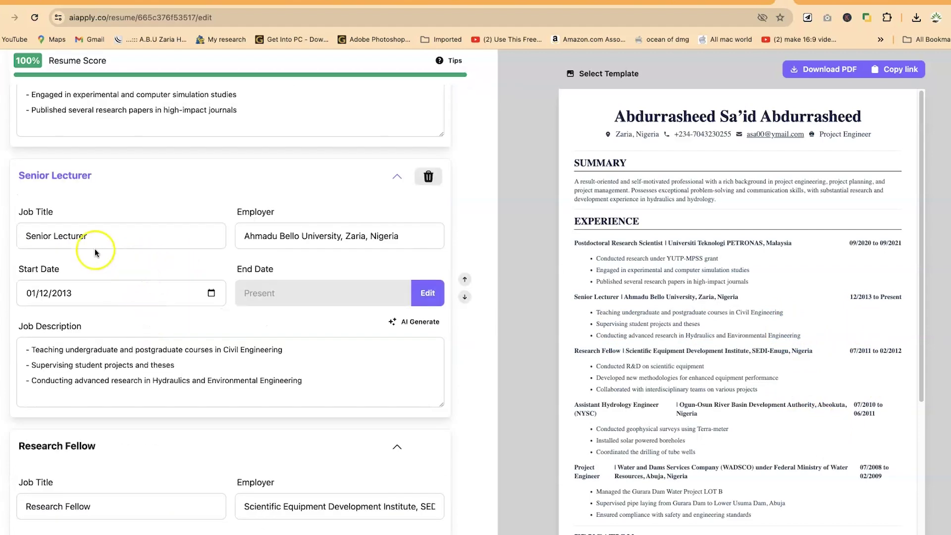
scroll(148, 258, down, 1)
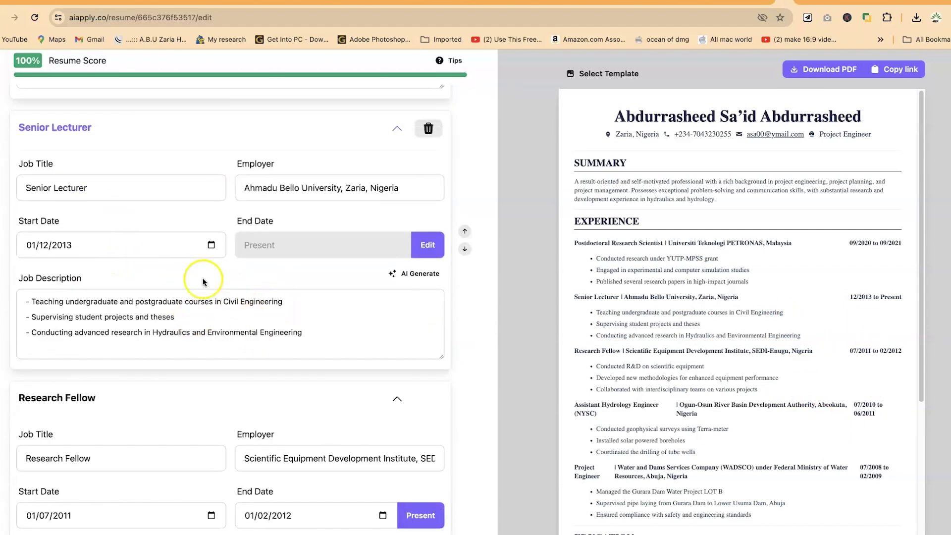
scroll(157, 340, down, 8)
scroll(155, 332, down, 4)
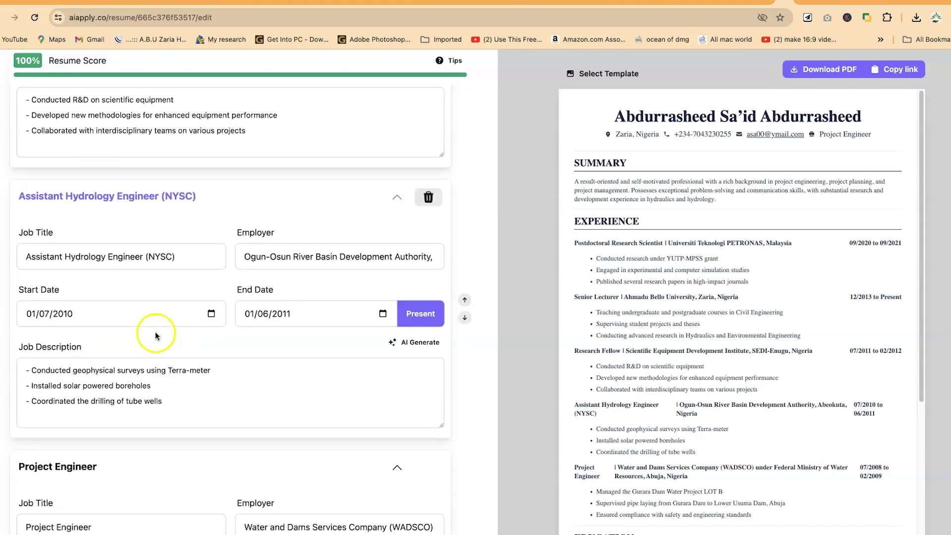
scroll(223, 305, down, 3)
scroll(319, 289, down, 1)
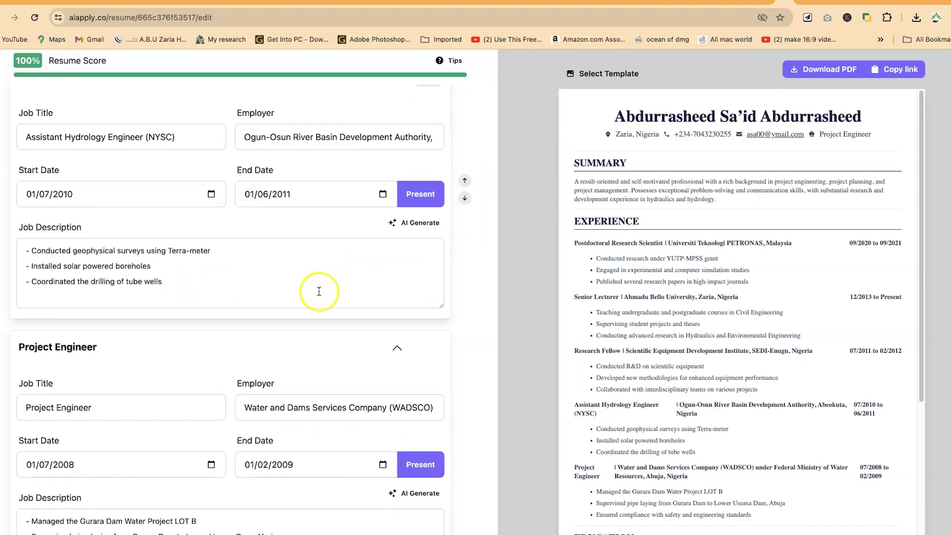
click(399, 351)
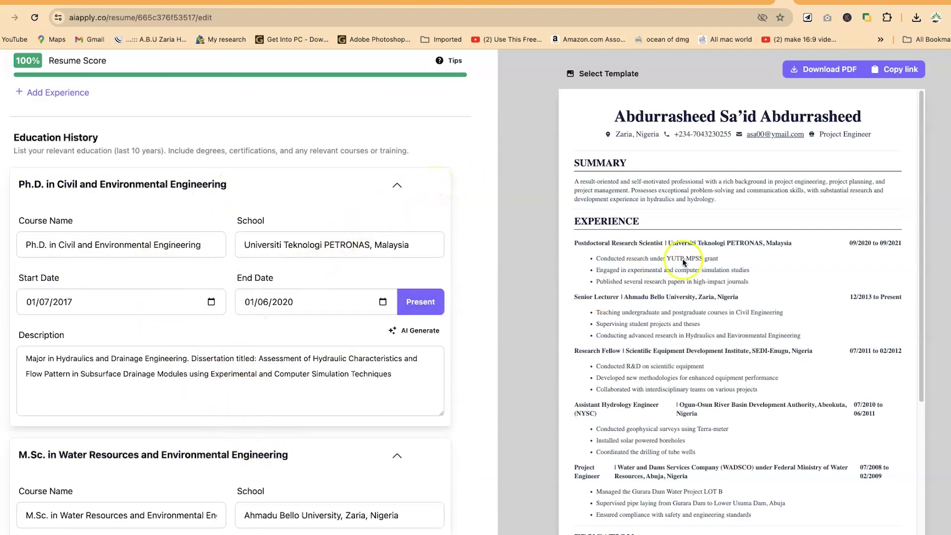
scroll(139, 397, down, 3)
scroll(144, 392, down, 20)
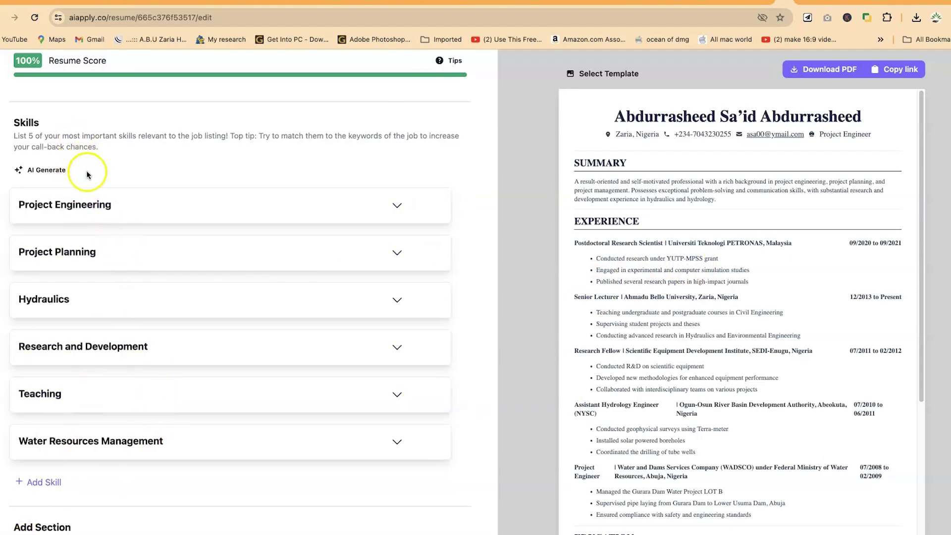
Move the Project Engineering skill's level slider from Proficient to Advanced.
click(404, 204)
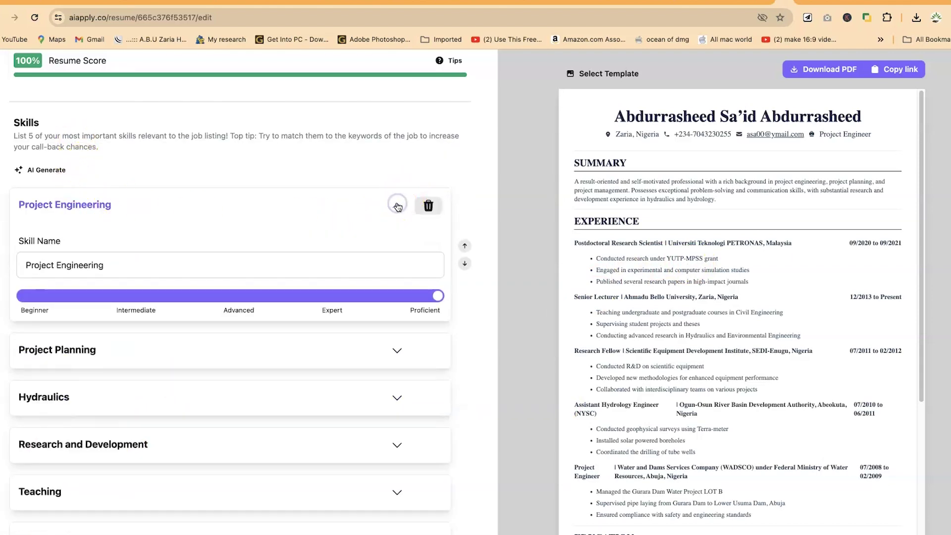
drag(438, 296, 272, 301)
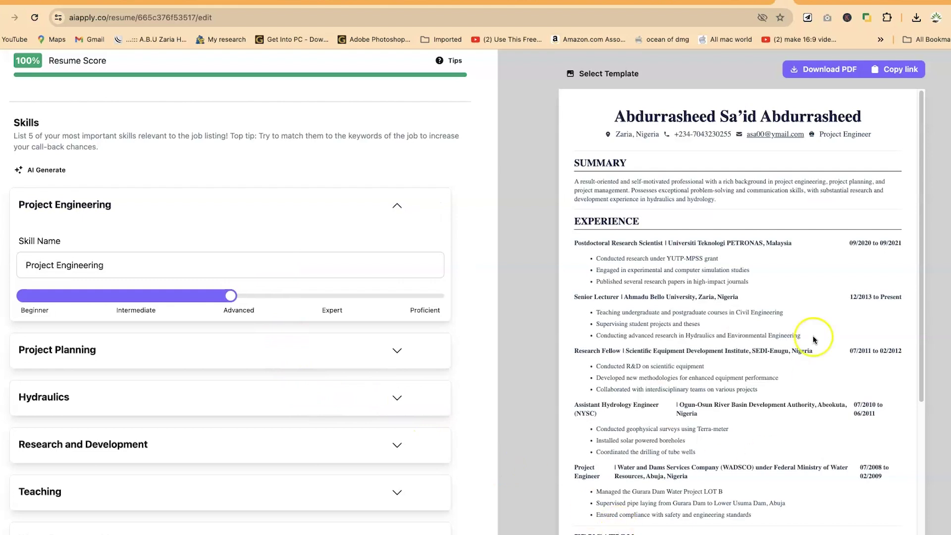
scroll(243, 419, down, 3)
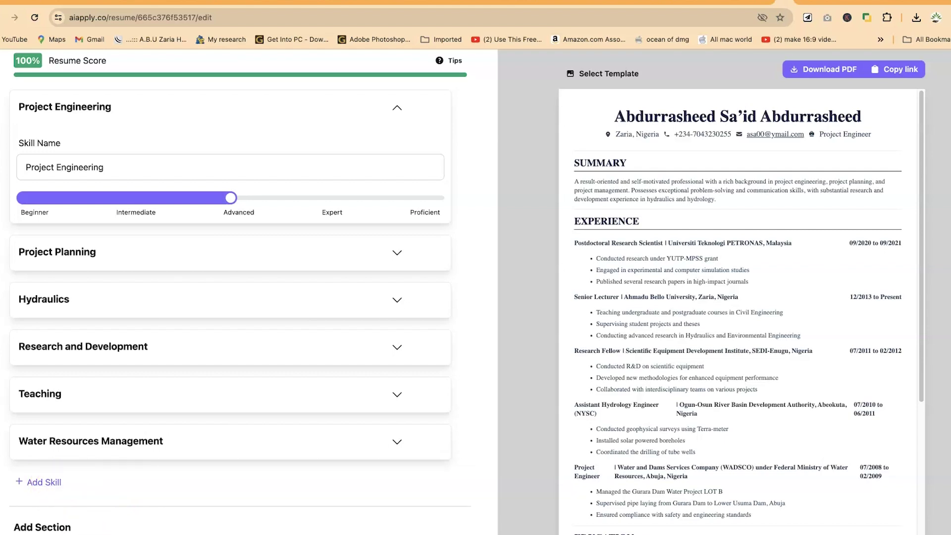
Add a new custom section titled 'Research grants' and confirm the title.
click(159, 520)
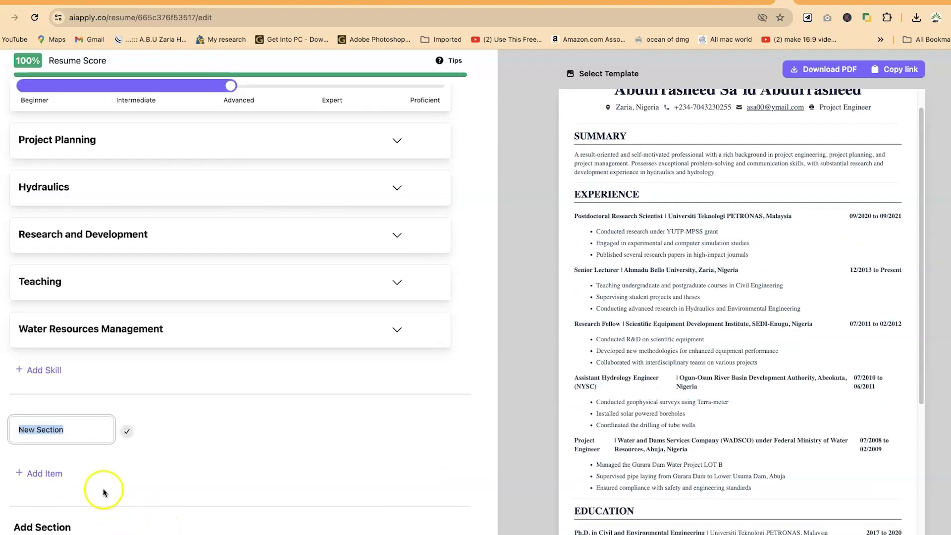
scroll(736, 402, down, 4)
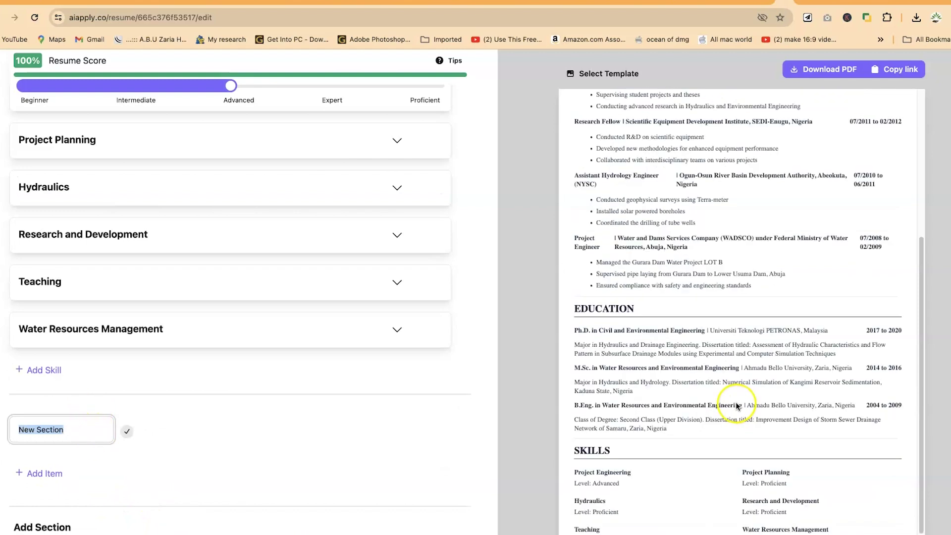
scroll(735, 402, down, 2)
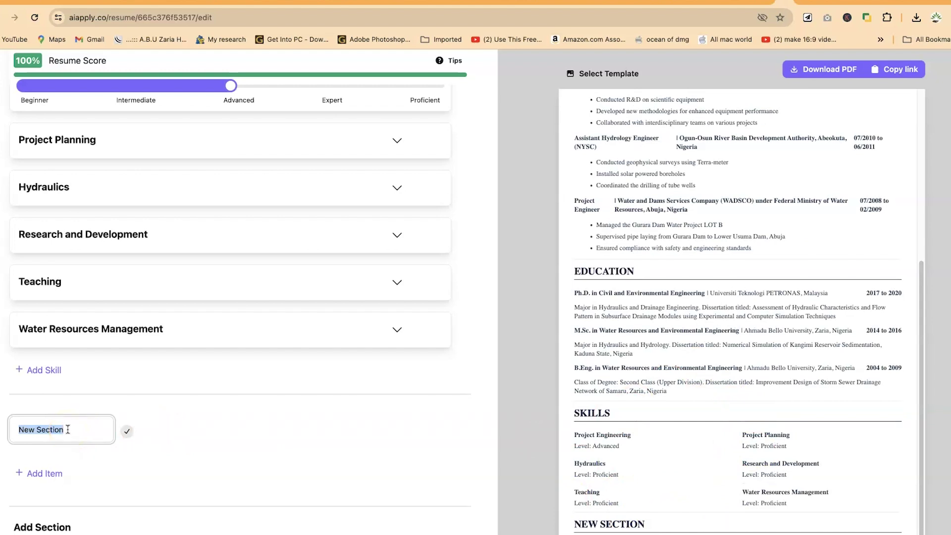
text(RE)
key(BackSpace)
text(esearch grants)
click(600, 527)
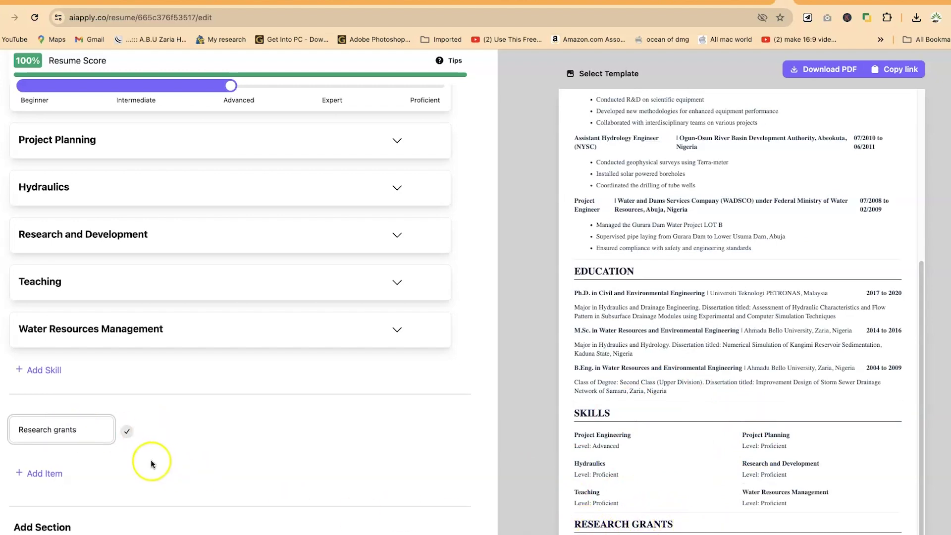
Add one blank entry to Research grants and try its start date, end date and description fields.
click(41, 477)
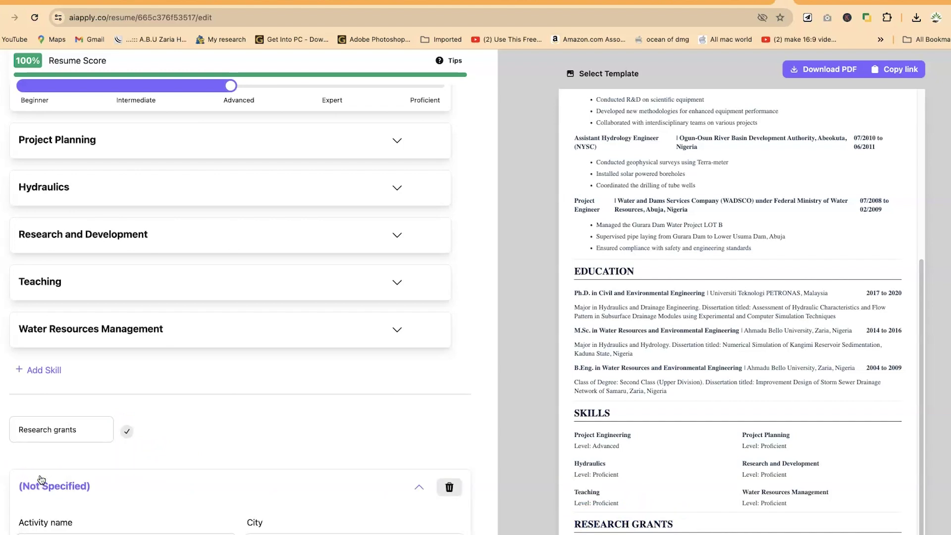
scroll(204, 480, down, 5)
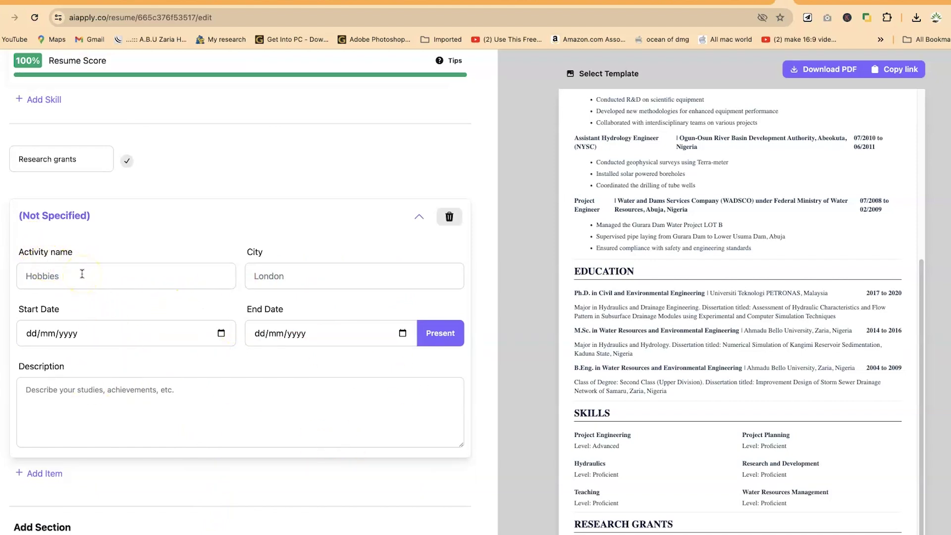
click(105, 394)
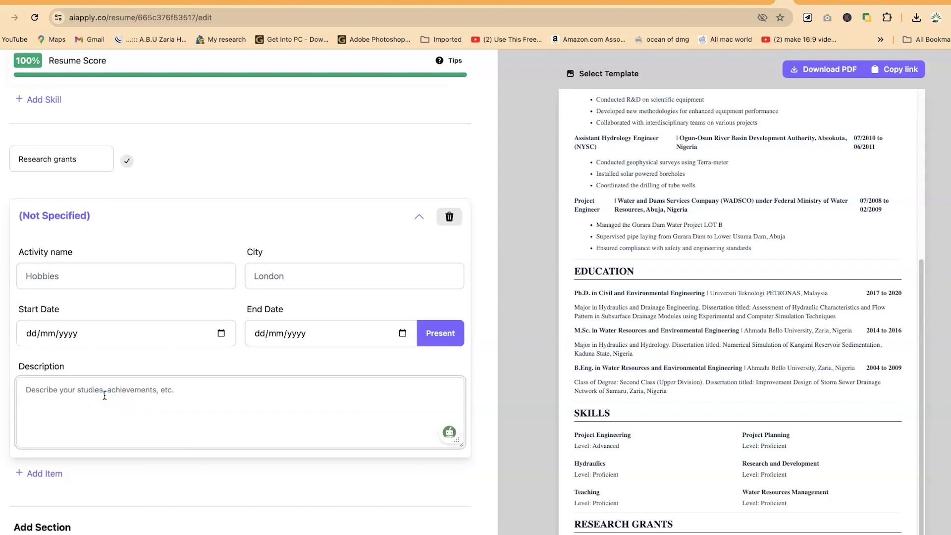
click(75, 333)
click(316, 334)
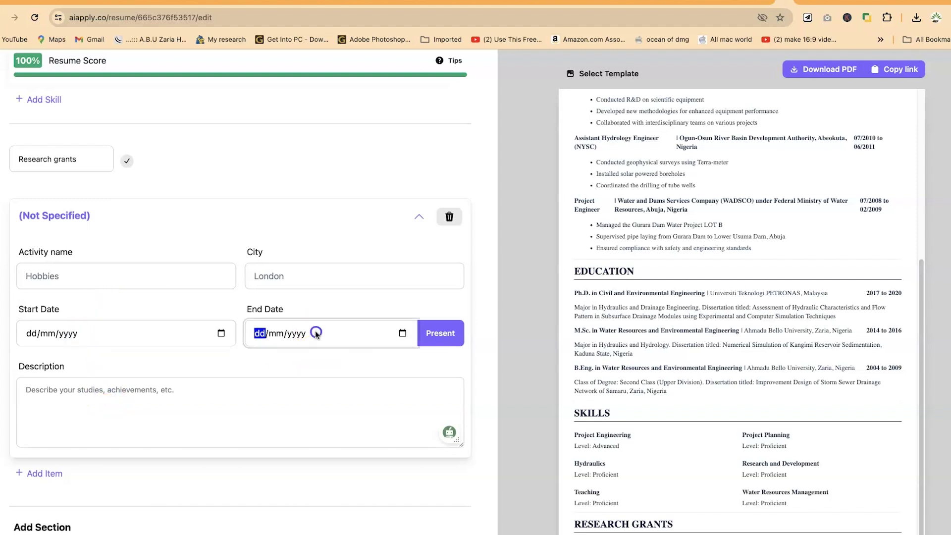
click(251, 401)
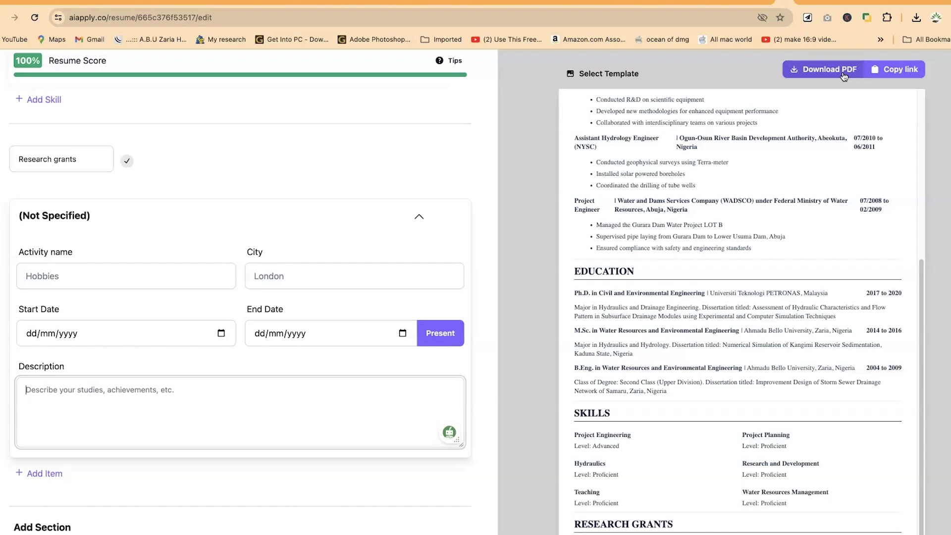
Scroll the résumé editor back to the top and switch to the aiApply home page.
scroll(834, 161, up, 15)
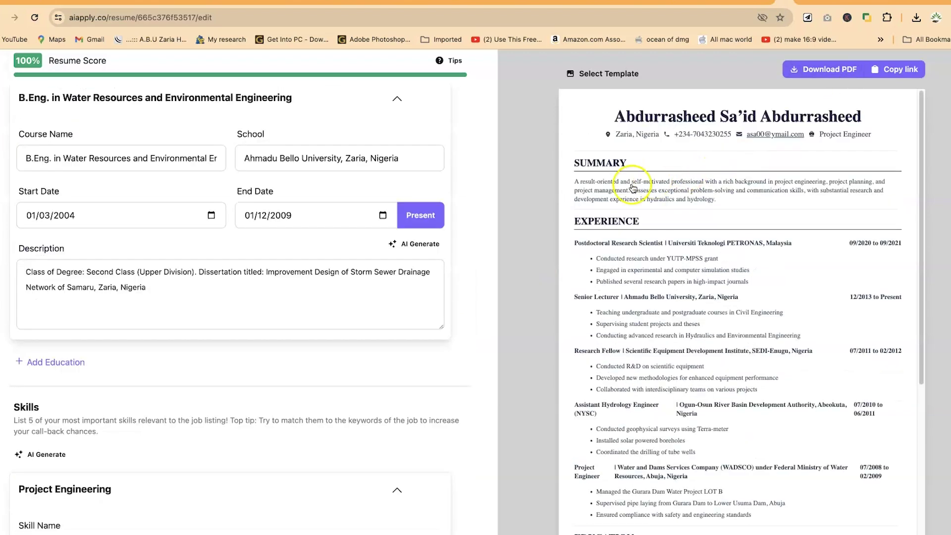
scroll(400, 197, up, 20)
scroll(409, 193, up, 15)
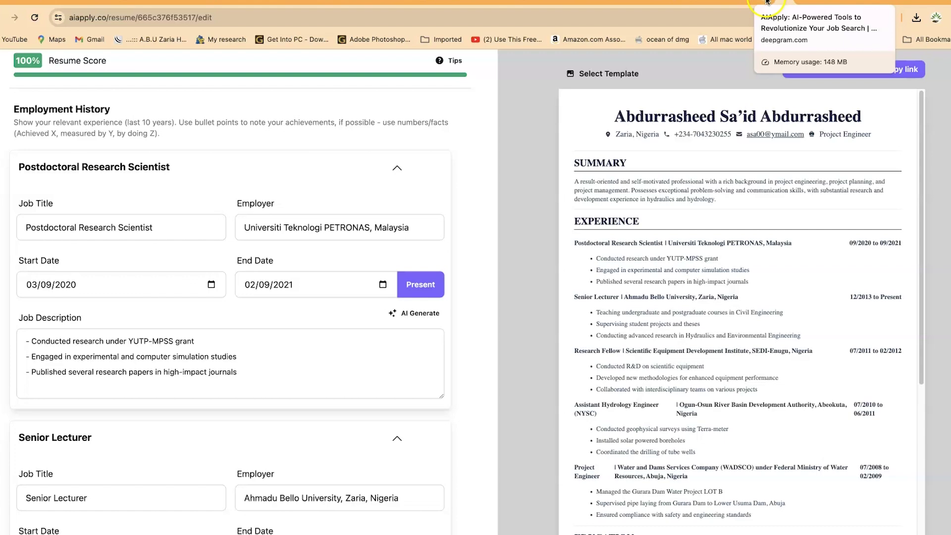
click(766, 2)
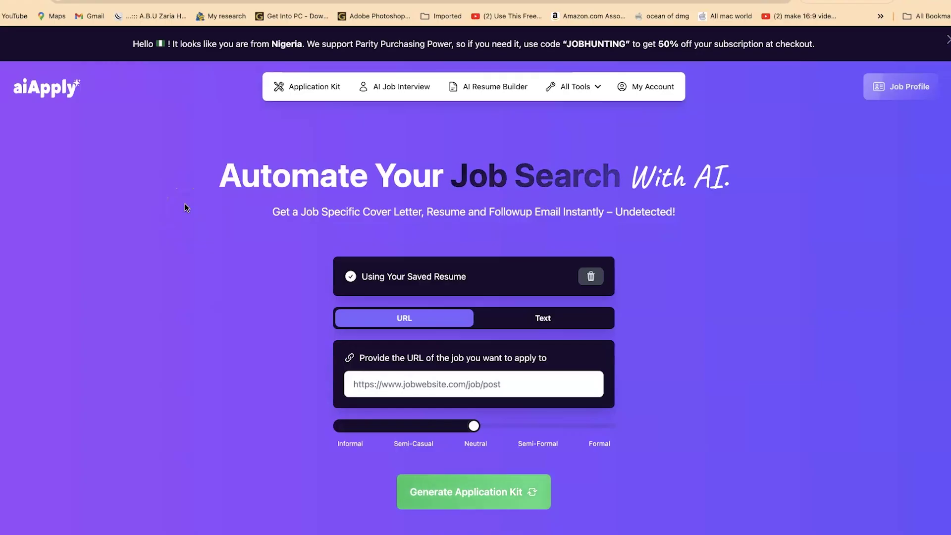